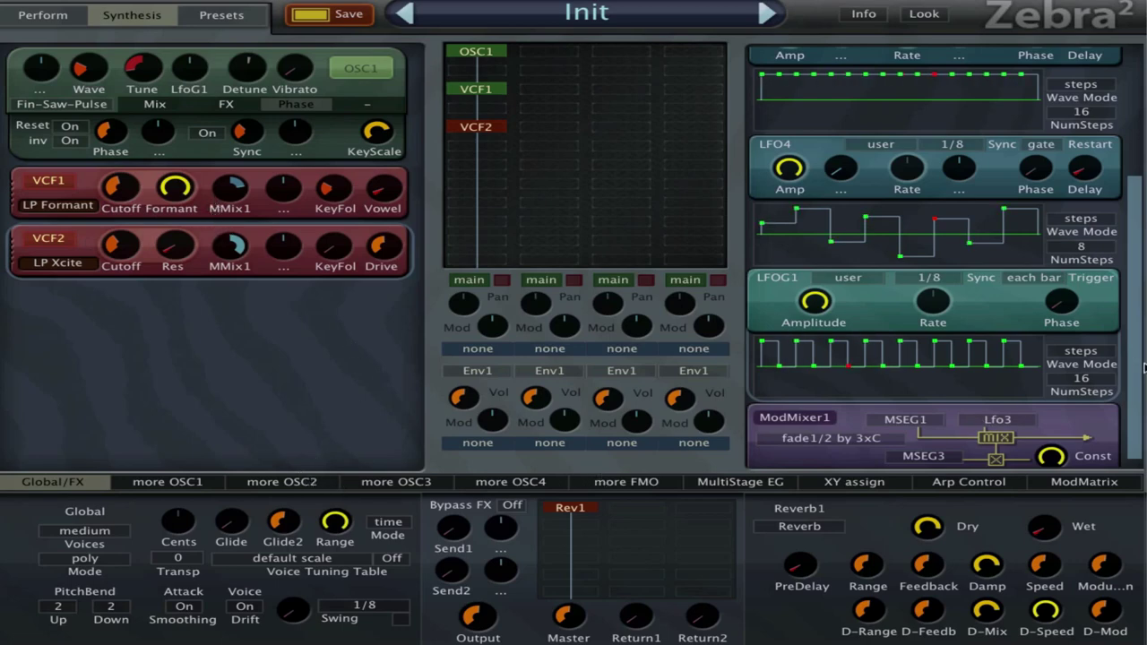
# Step: Hide the VCF2 and VCF1 filter panels so only OSC1 is shown
pyautogui.scroll(5, 1140, 371)
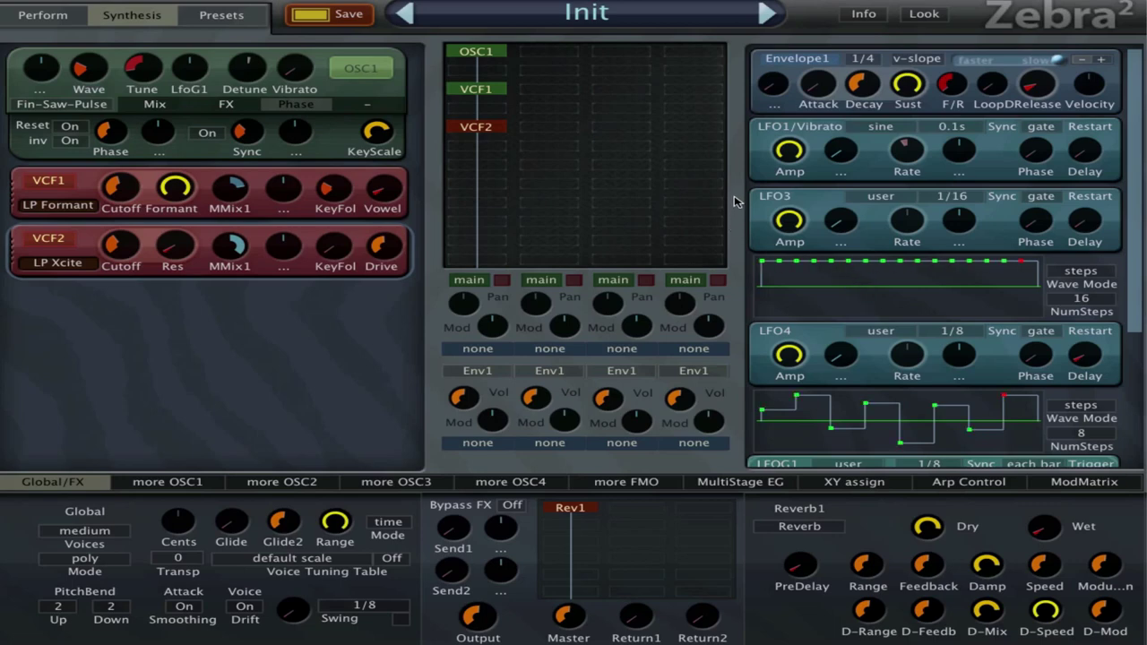
pyautogui.click(476, 127)
pyautogui.click(492, 90)
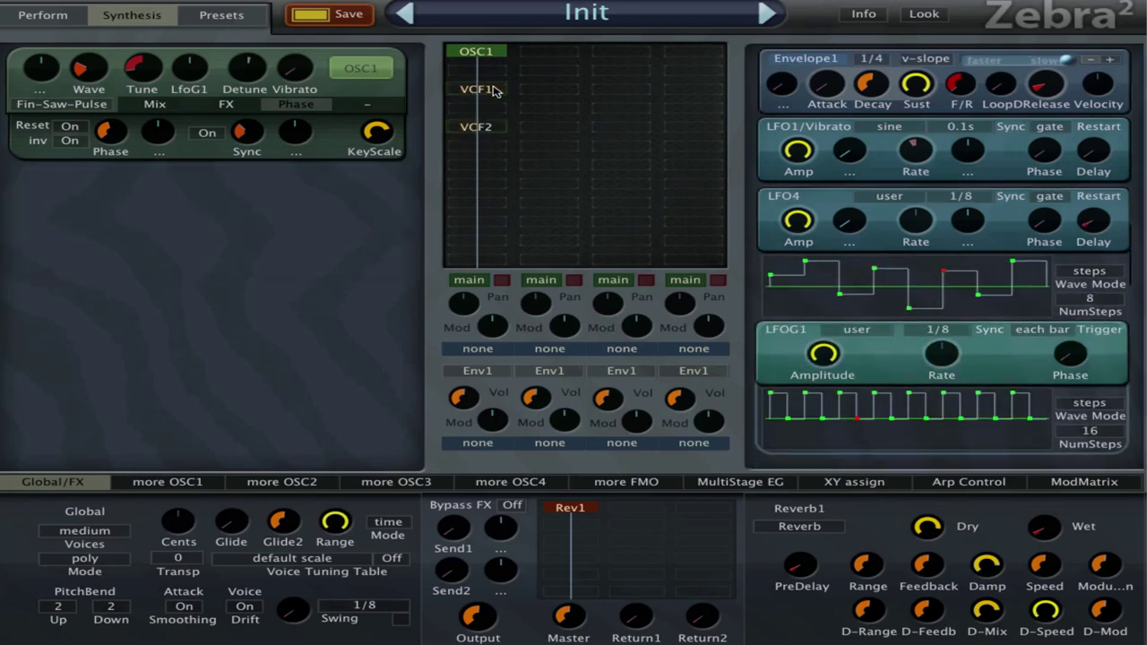
# Step: On OSC1's Mix page, keep the Poly voice count at quad
pyautogui.click(179, 105)
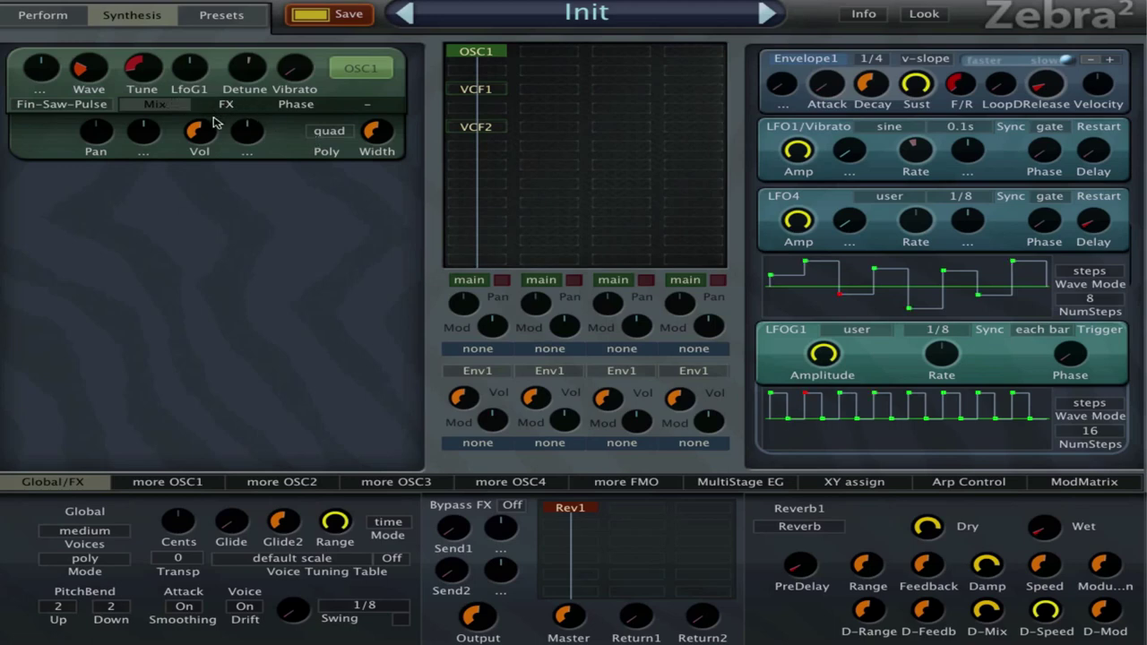
pyautogui.click(330, 131)
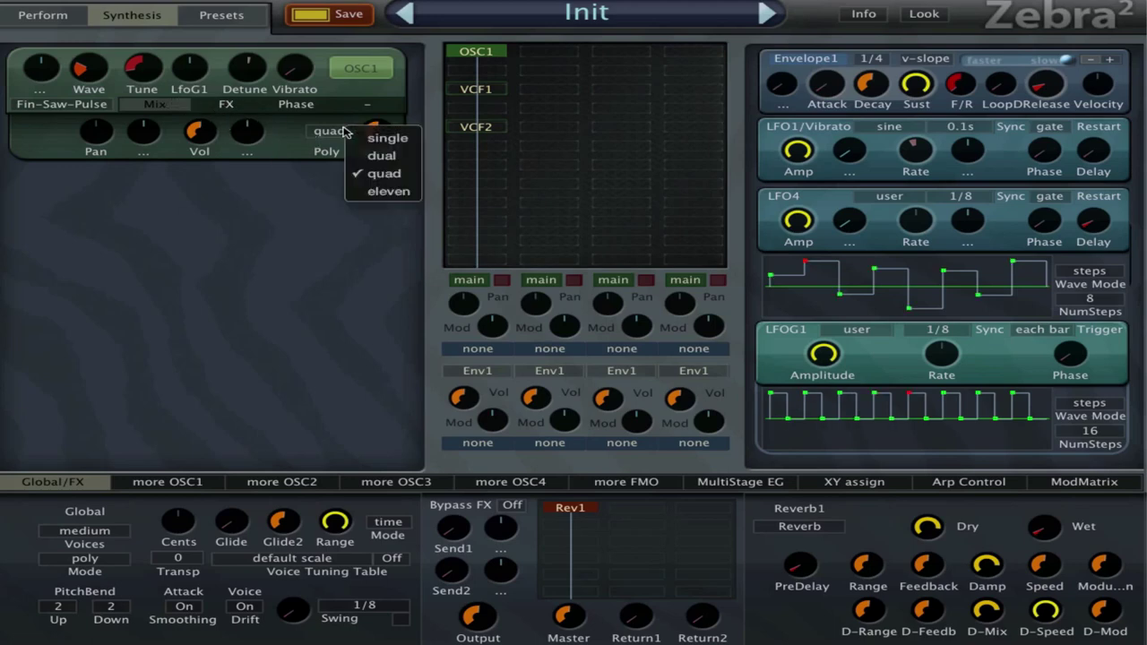
pyautogui.click(372, 173)
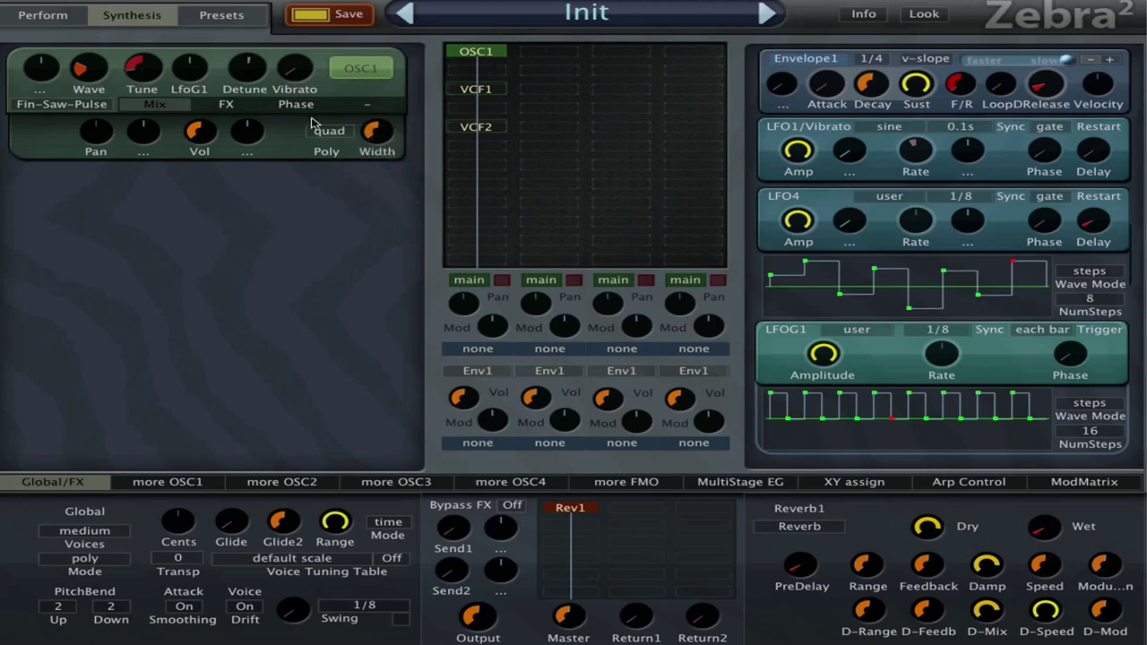
pyautogui.moveTo(252, 74)
pyautogui.click(228, 105)
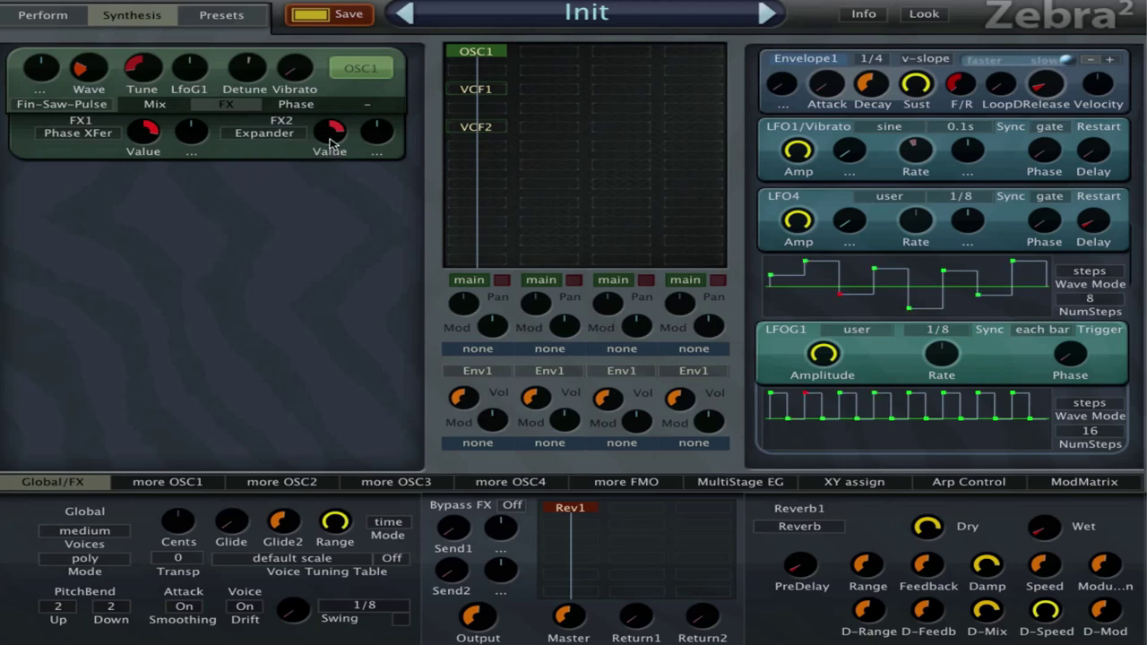
pyautogui.moveTo(143, 131)
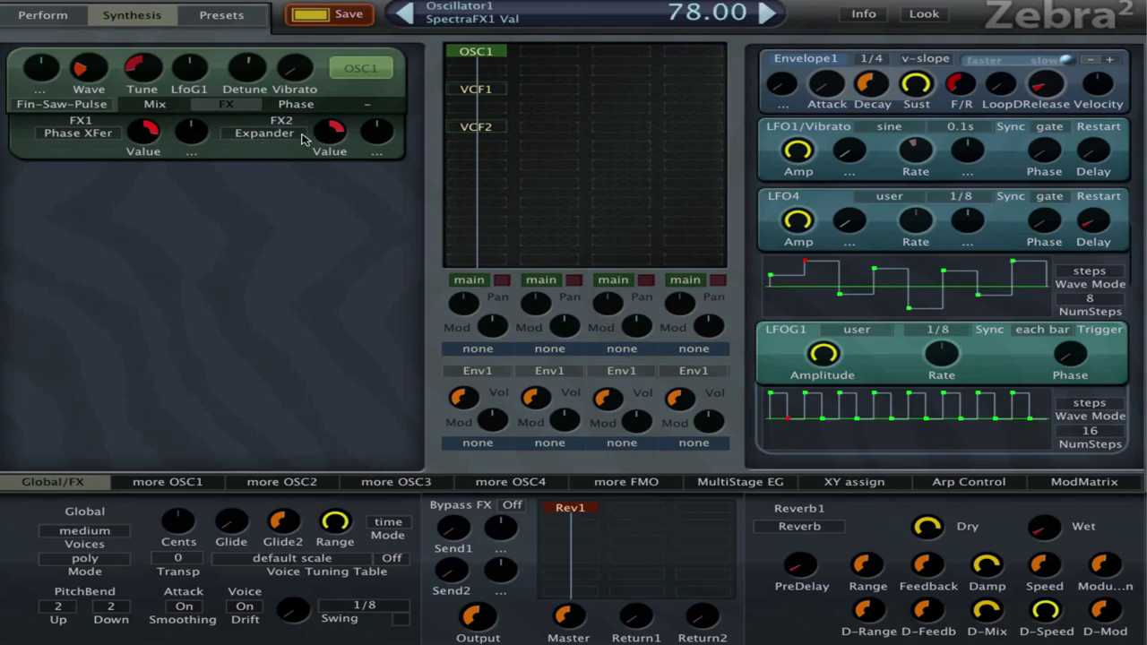
pyautogui.moveTo(316, 136)
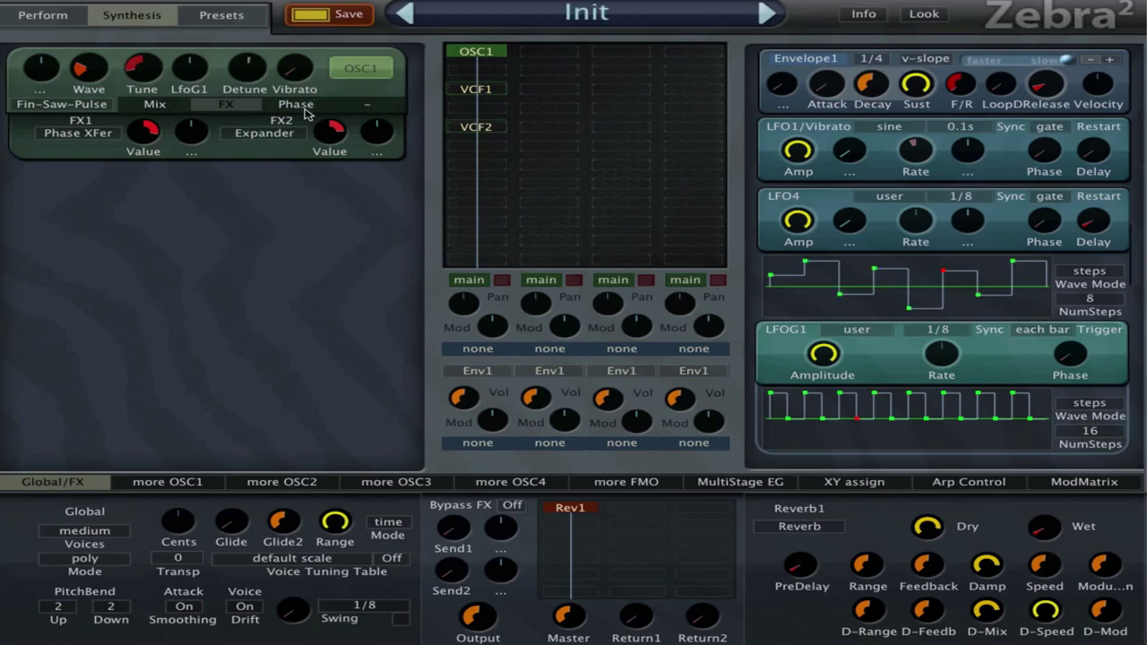
# Step: Show OSC1's Phase page with its Phase and Sync values, and lower Volume1 to 34
pyautogui.click(299, 105)
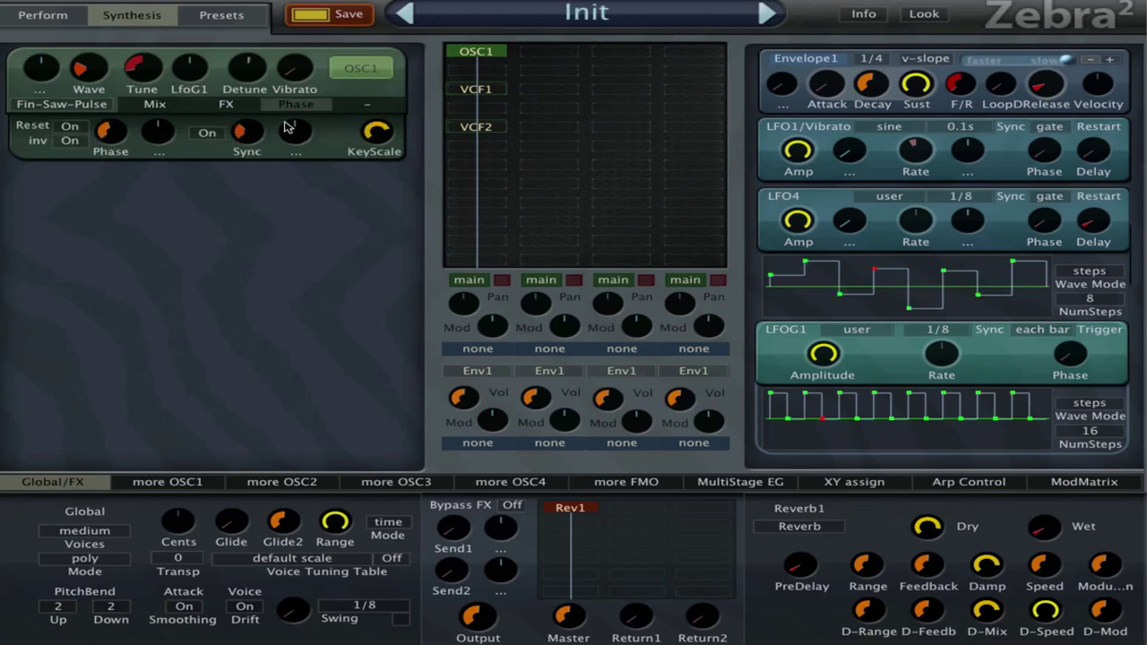
pyautogui.click(101, 134)
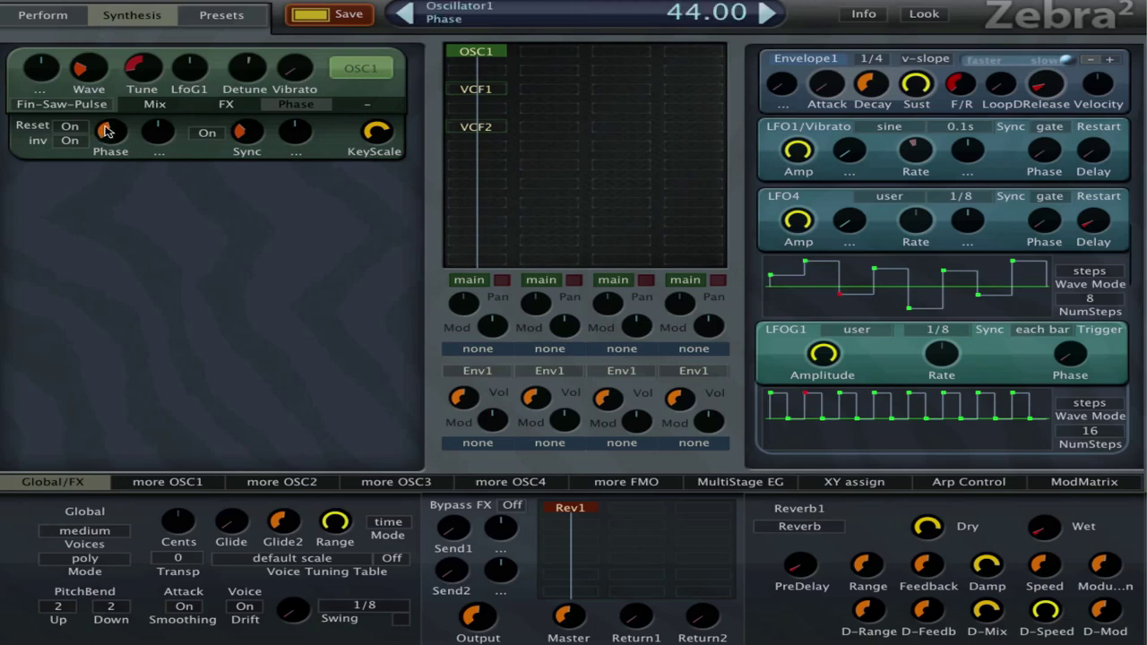
pyautogui.click(245, 140)
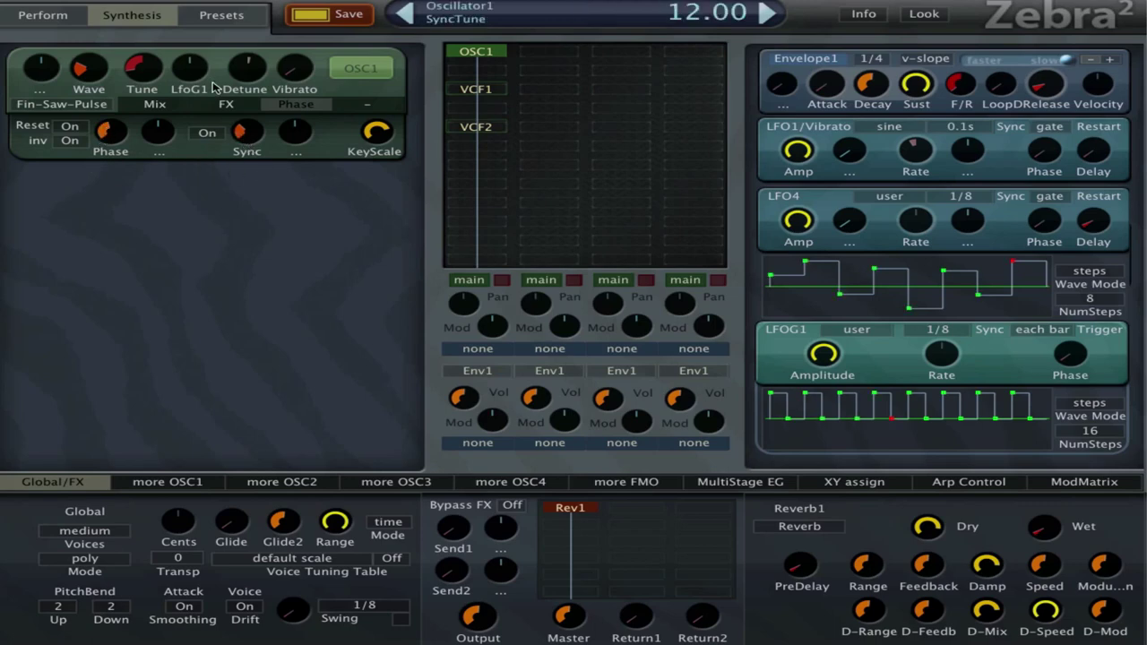
pyautogui.moveTo(457, 398); pyautogui.dragTo(466, 430)
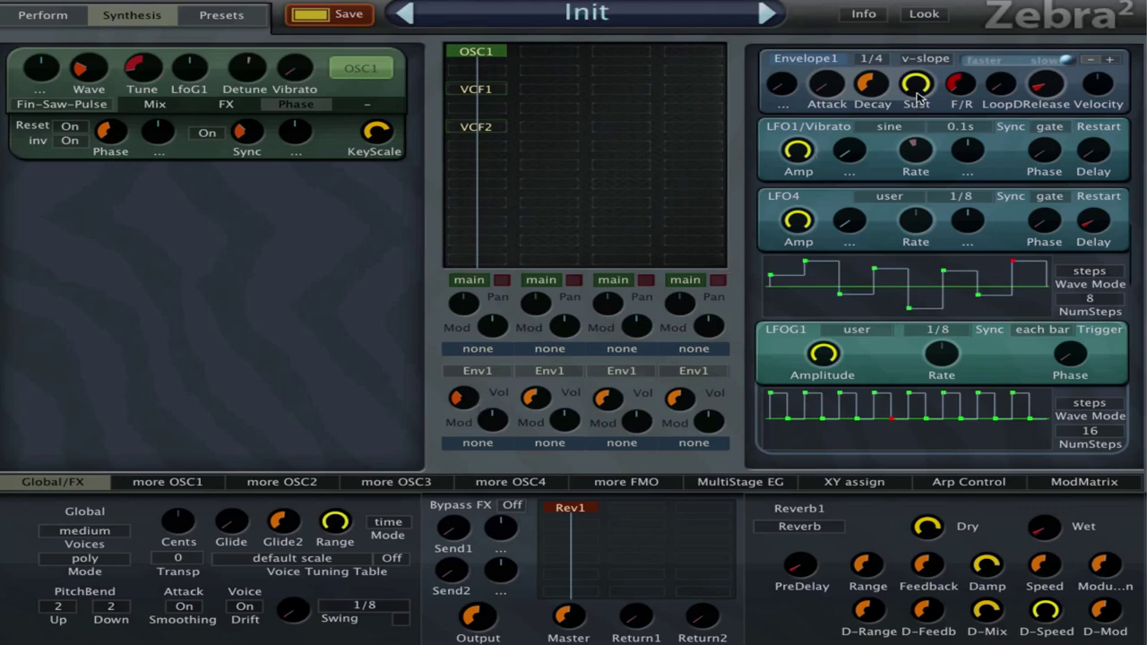
# Step: Adjust Envelope1's sustain, turn its fall/rise fully down, and set second sustain to zero
pyautogui.moveTo(932, 87)
pyautogui.mouseDown()
pyautogui.moveTo(854, 350)
pyautogui.moveTo(923, 70)
pyautogui.mouseUp()
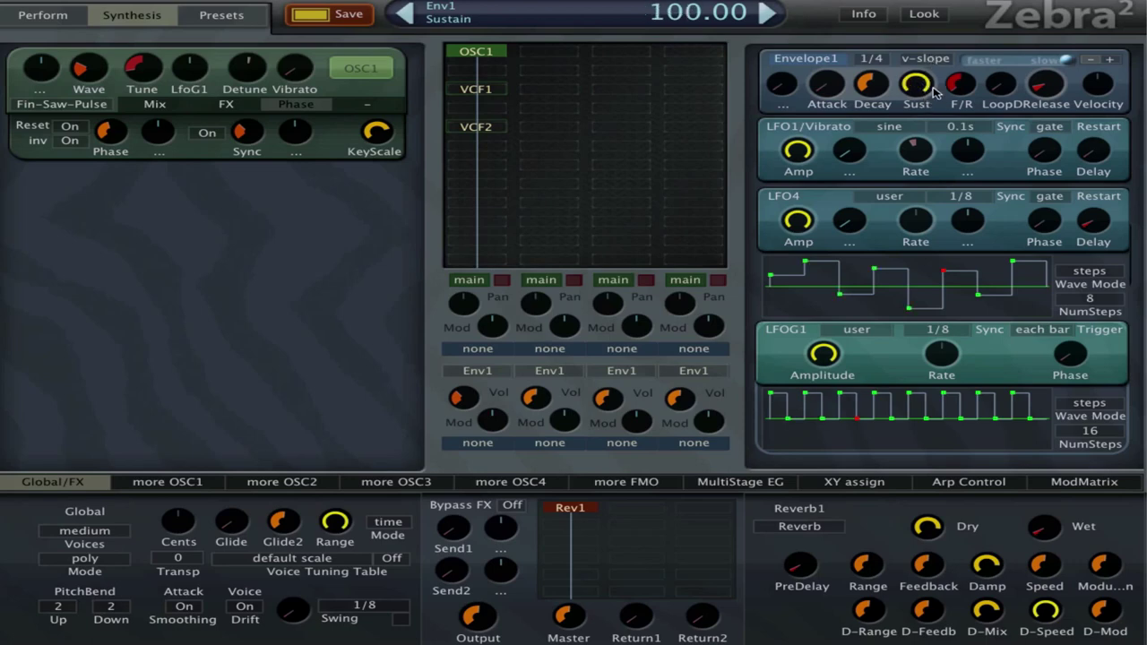
pyautogui.moveTo(1040, 59); pyautogui.dragTo(1133, 46)
pyautogui.moveTo(916, 81); pyautogui.dragTo(910, 206)
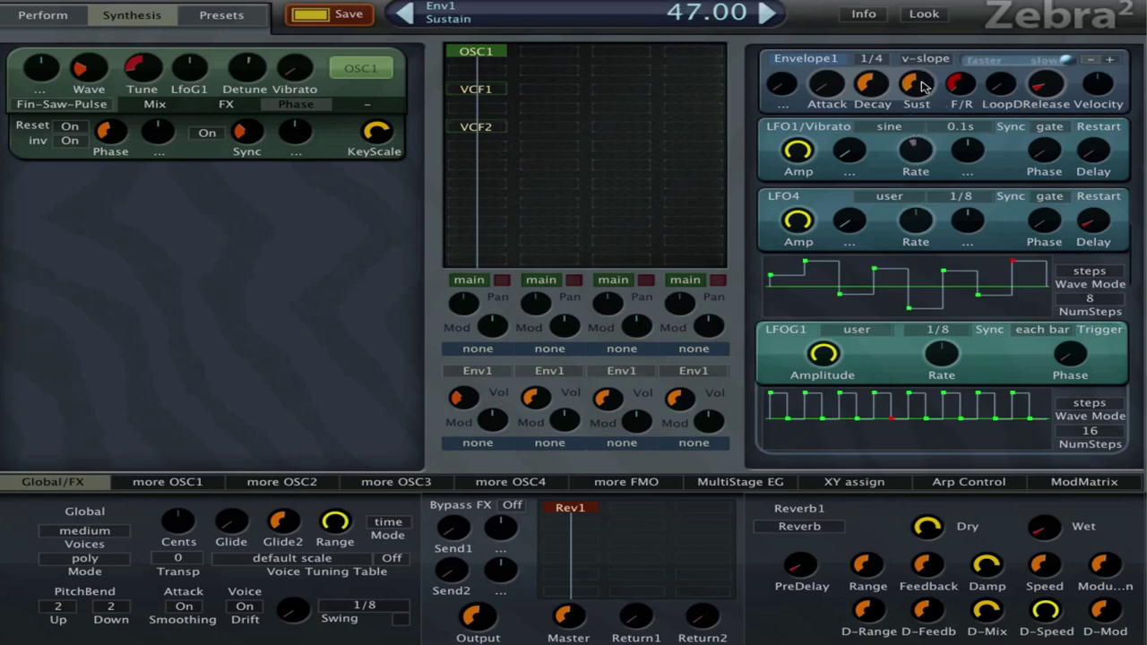
pyautogui.moveTo(923, 85); pyautogui.dragTo(1029, 99)
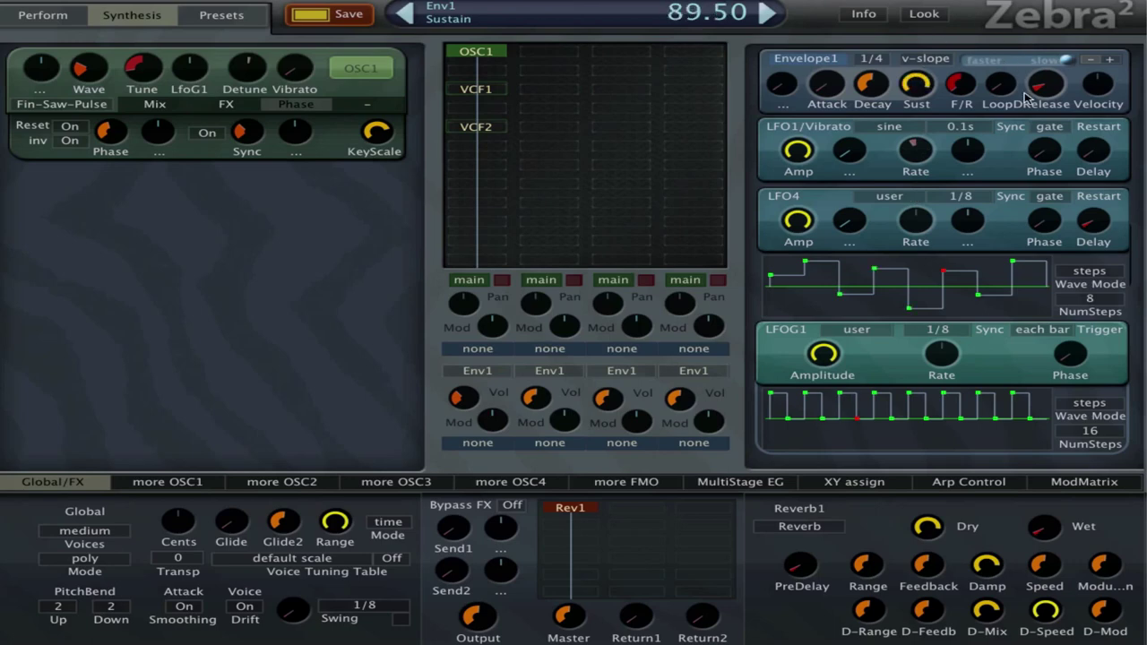
pyautogui.moveTo(961, 83); pyautogui.dragTo(960, 107)
pyautogui.rightClick(1004, 88)
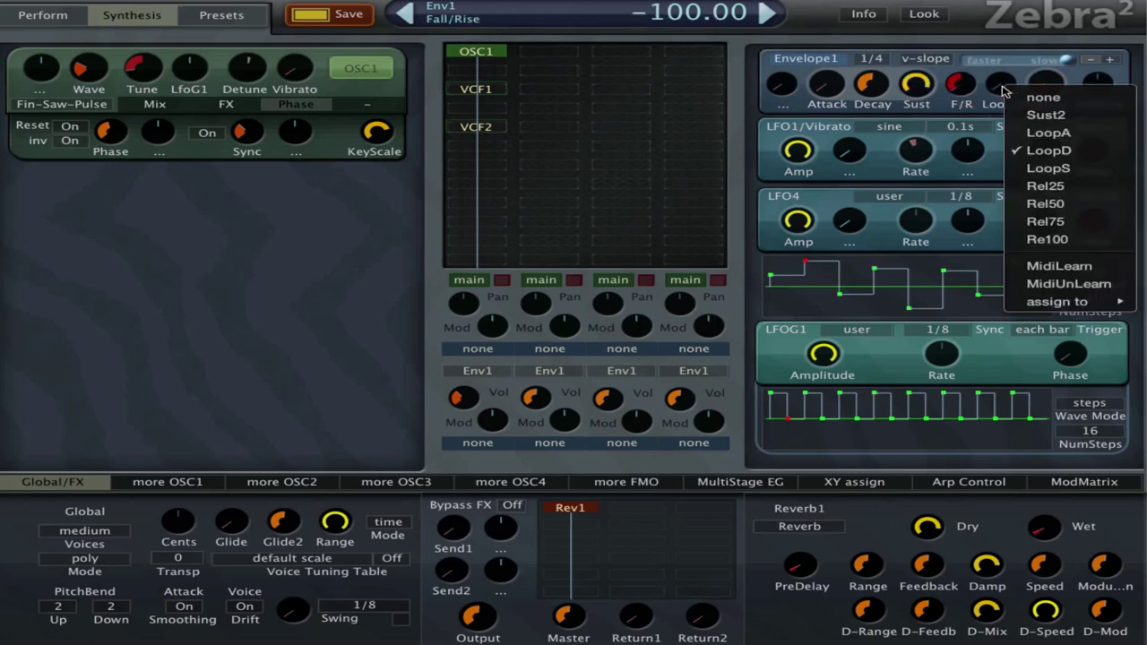
pyautogui.click(990, 137)
pyautogui.moveTo(1004, 84); pyautogui.dragTo(918, 168)
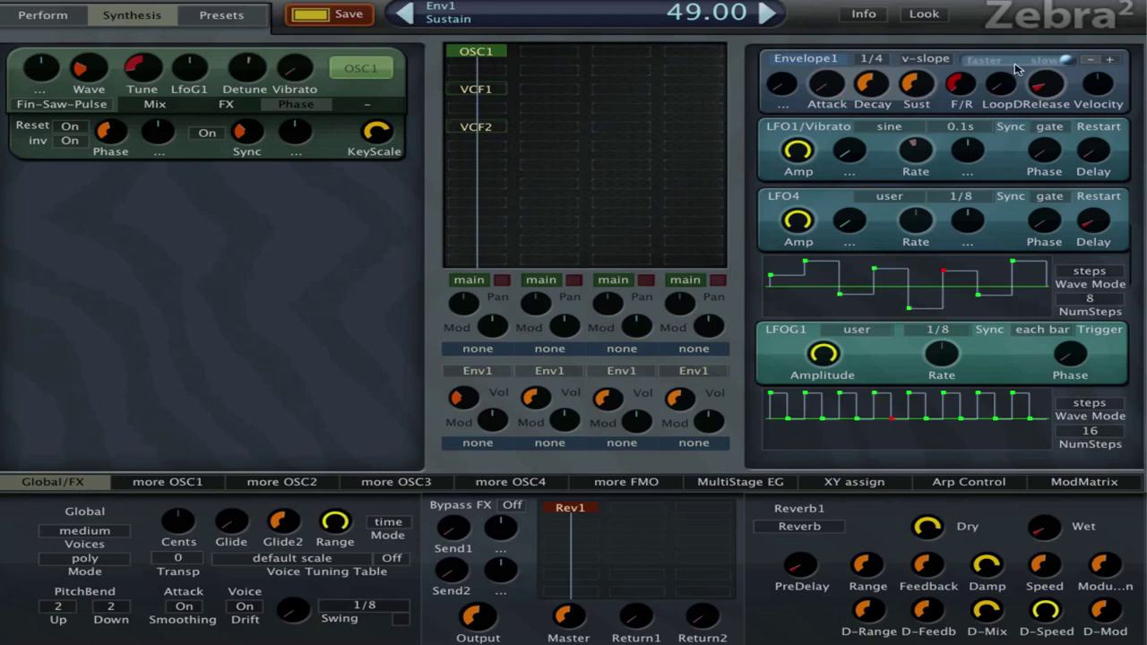
# Step: Keep Envelope1 in v-slope mode and set its slope fully to slower
pyautogui.moveTo(1044, 62); pyautogui.dragTo(1018, 63)
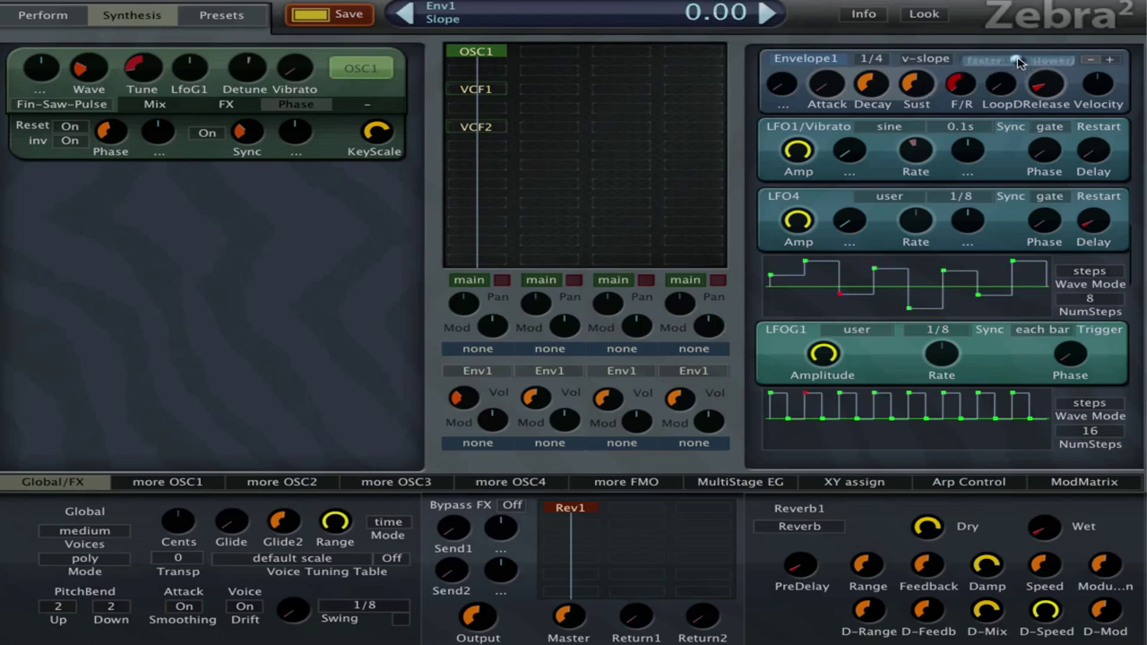
pyautogui.click(943, 60)
pyautogui.click(910, 79)
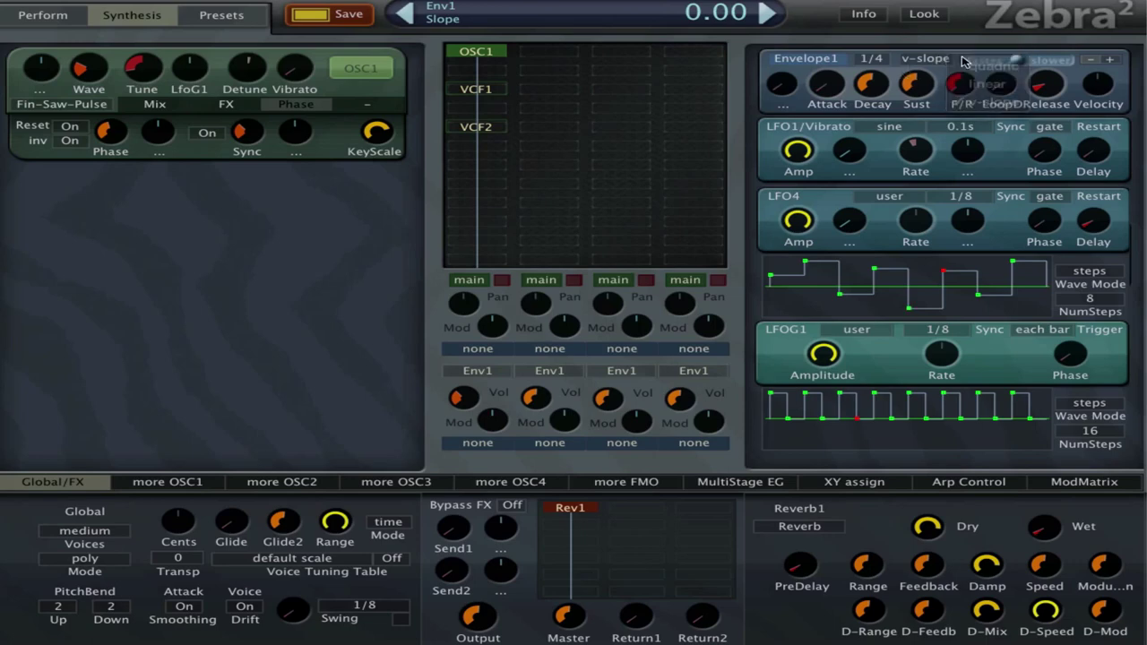
pyautogui.moveTo(1021, 61); pyautogui.dragTo(966, 61)
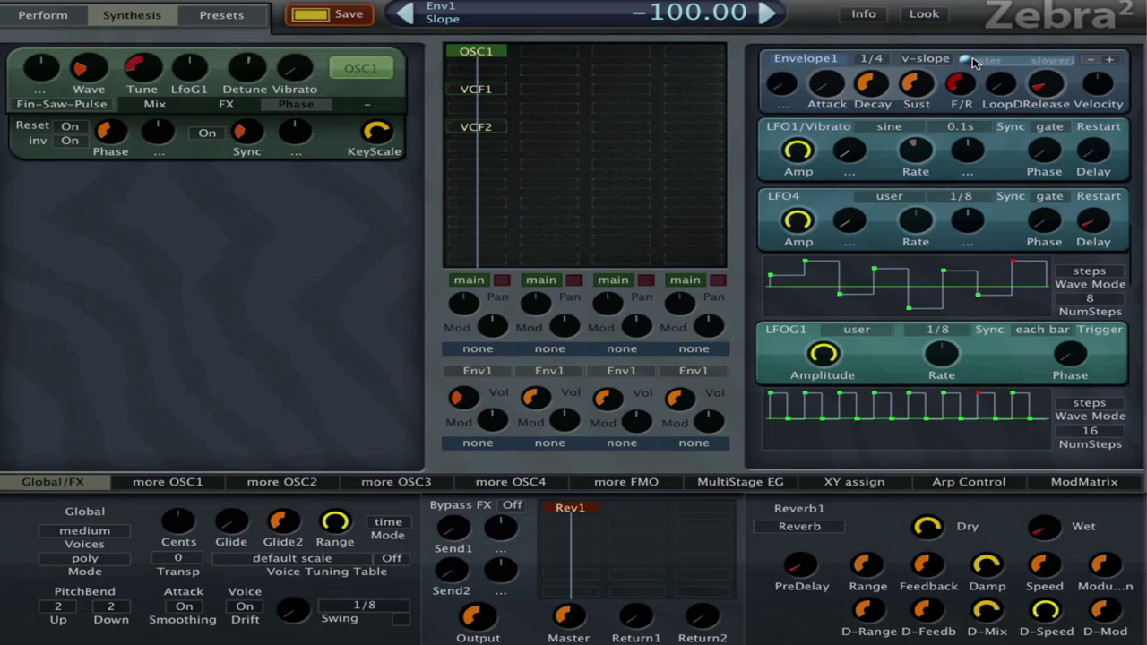
pyautogui.moveTo(974, 63); pyautogui.dragTo(1065, 60)
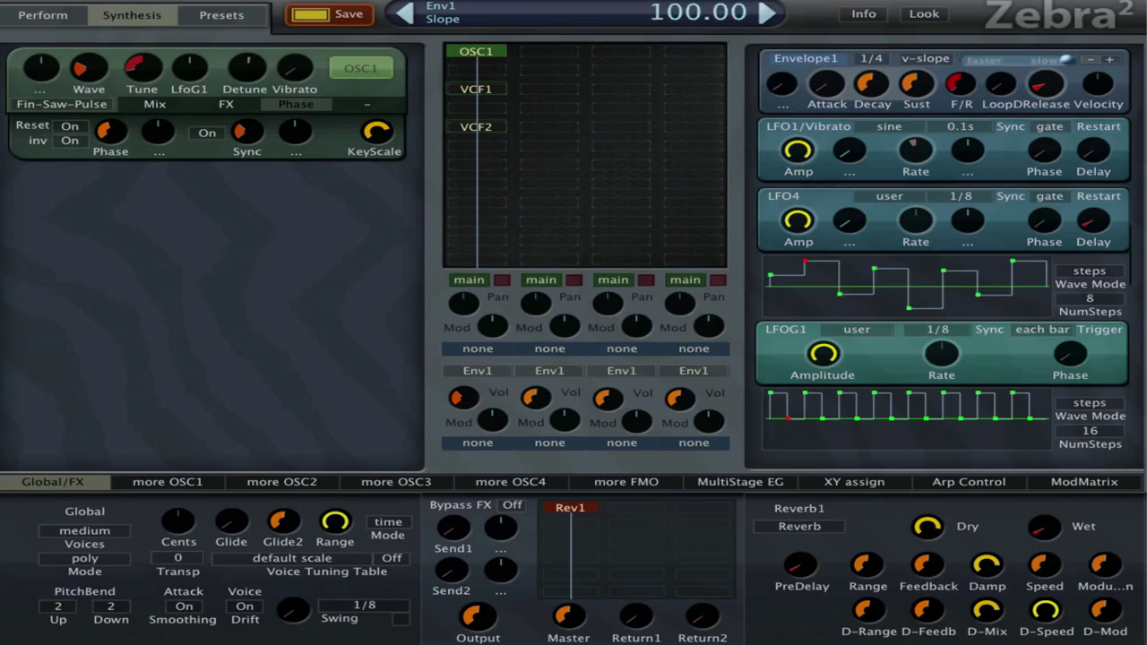
# Step: Show the VCF1 LP Formant filter and ModMixer1, then view Lfo4's routings in the ModMatrix
pyautogui.click(498, 91)
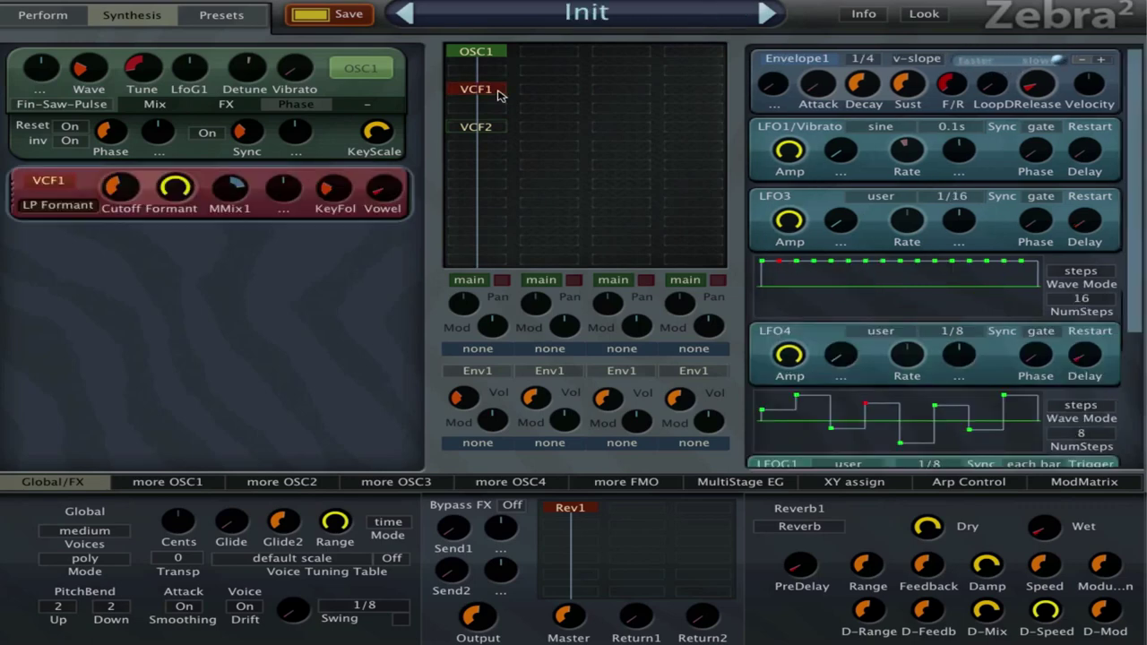
pyautogui.click(237, 199)
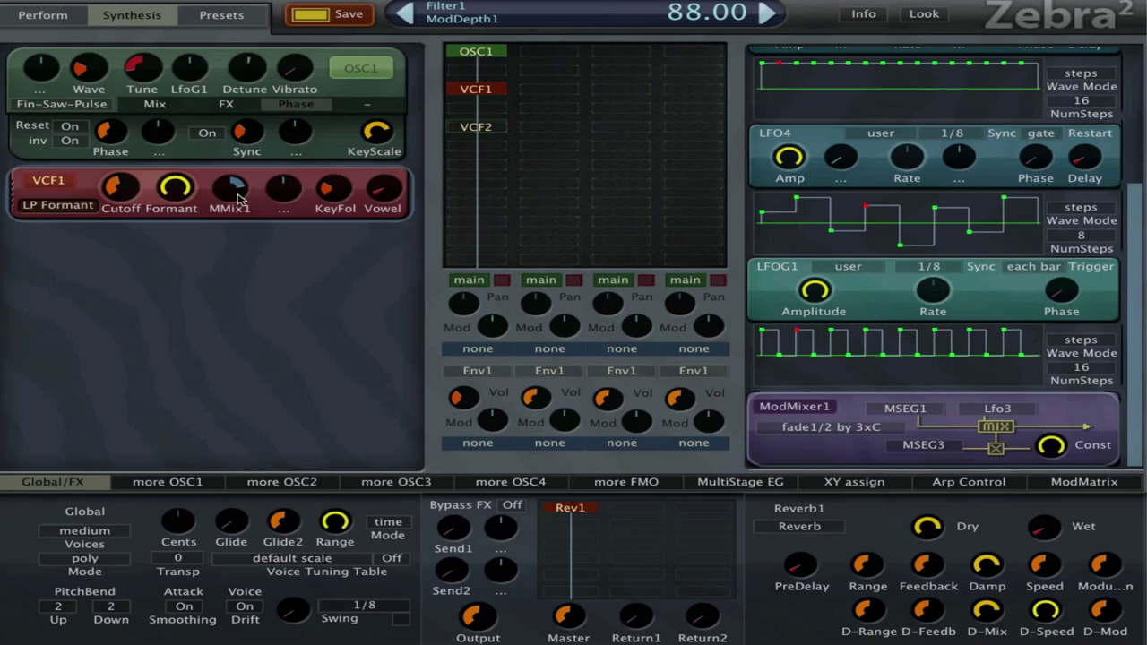
pyautogui.click(1061, 483)
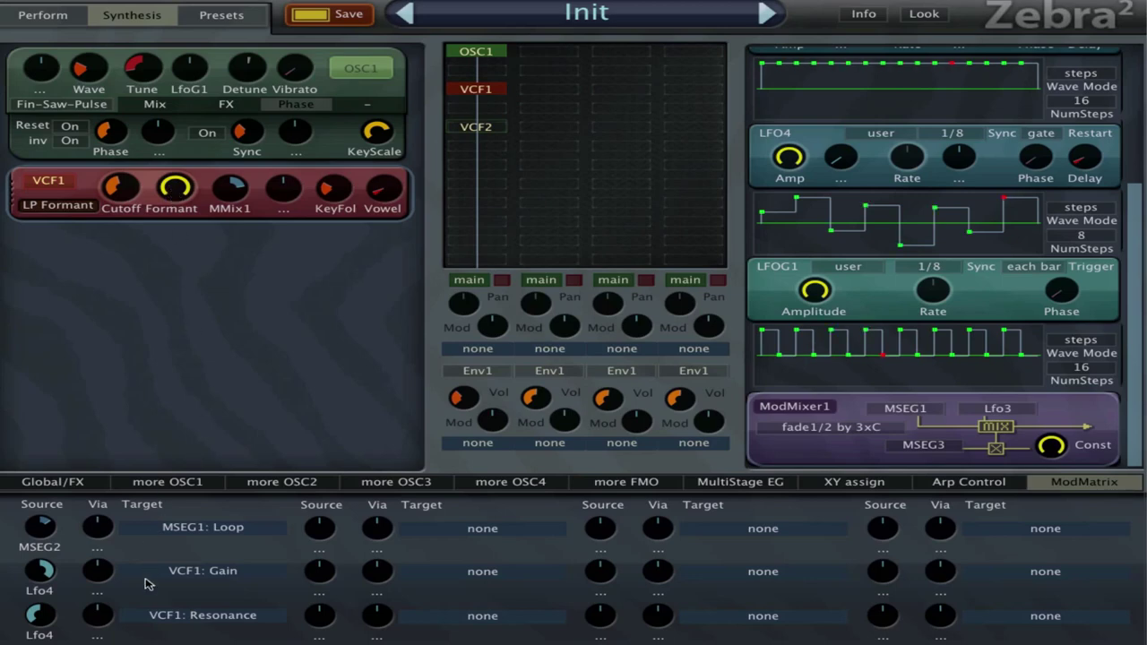
pyautogui.click(51, 618)
pyautogui.click(215, 601)
pyautogui.click(225, 615)
pyautogui.moveTo(353, 491)
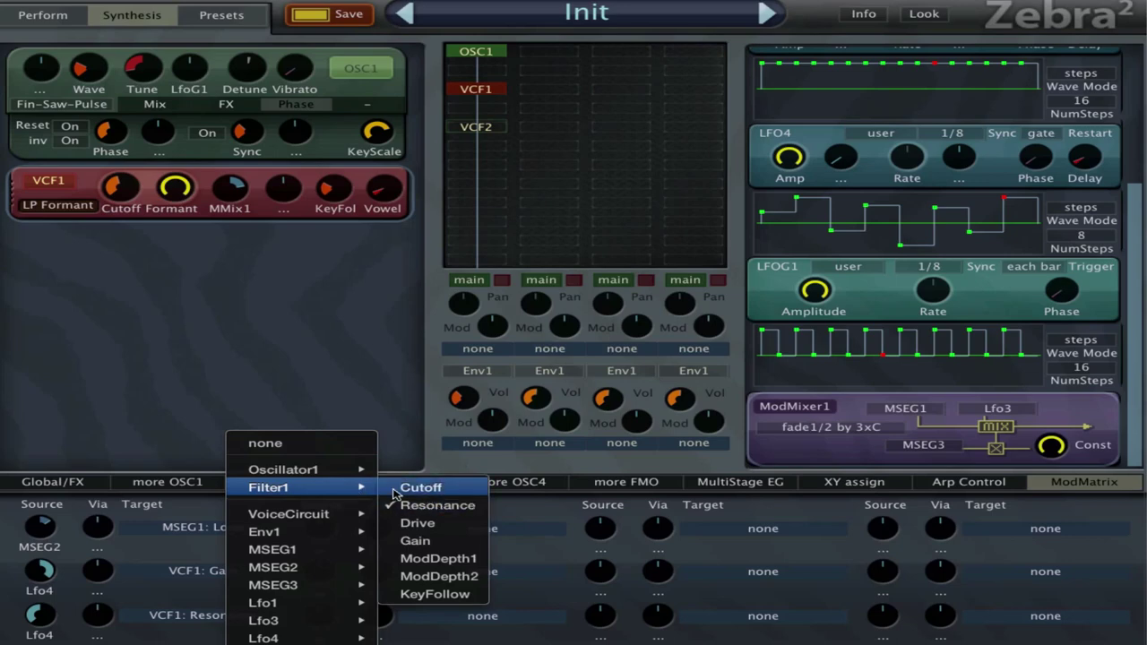
pyautogui.click(294, 344)
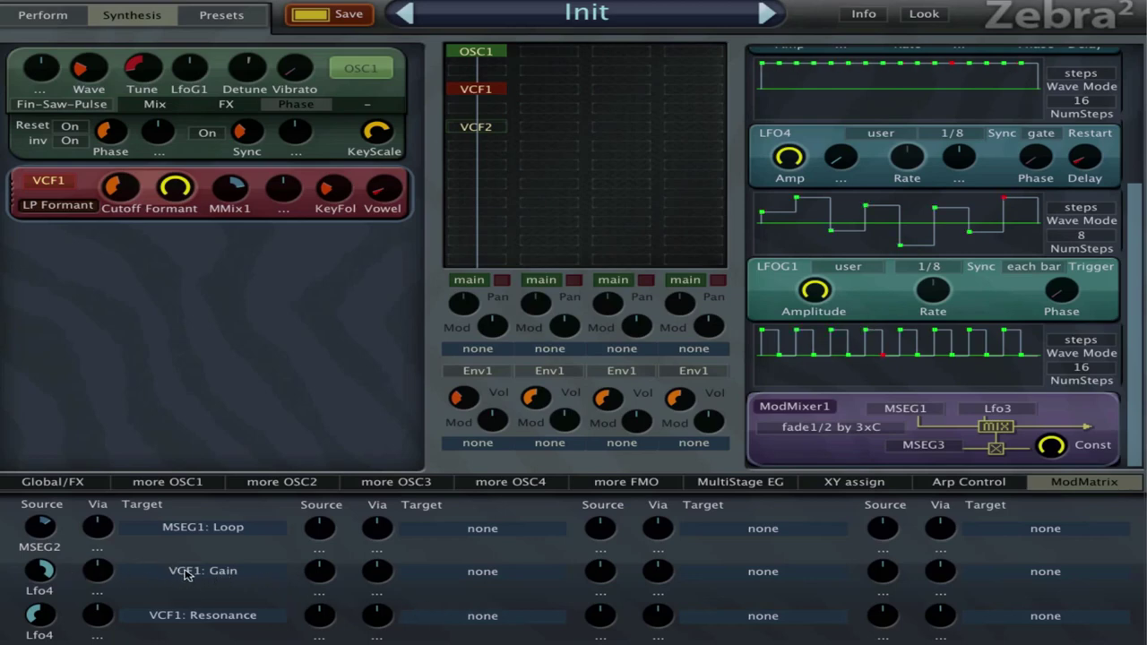
pyautogui.click(484, 128)
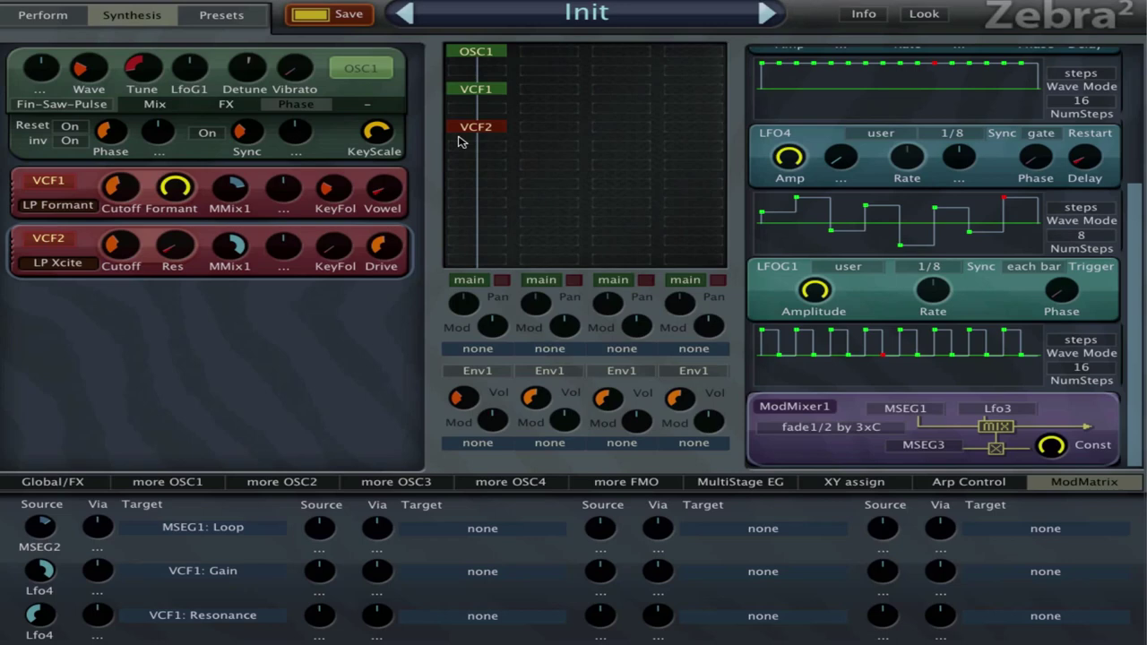
pyautogui.moveTo(473, 130); pyautogui.dragTo(188, 488)
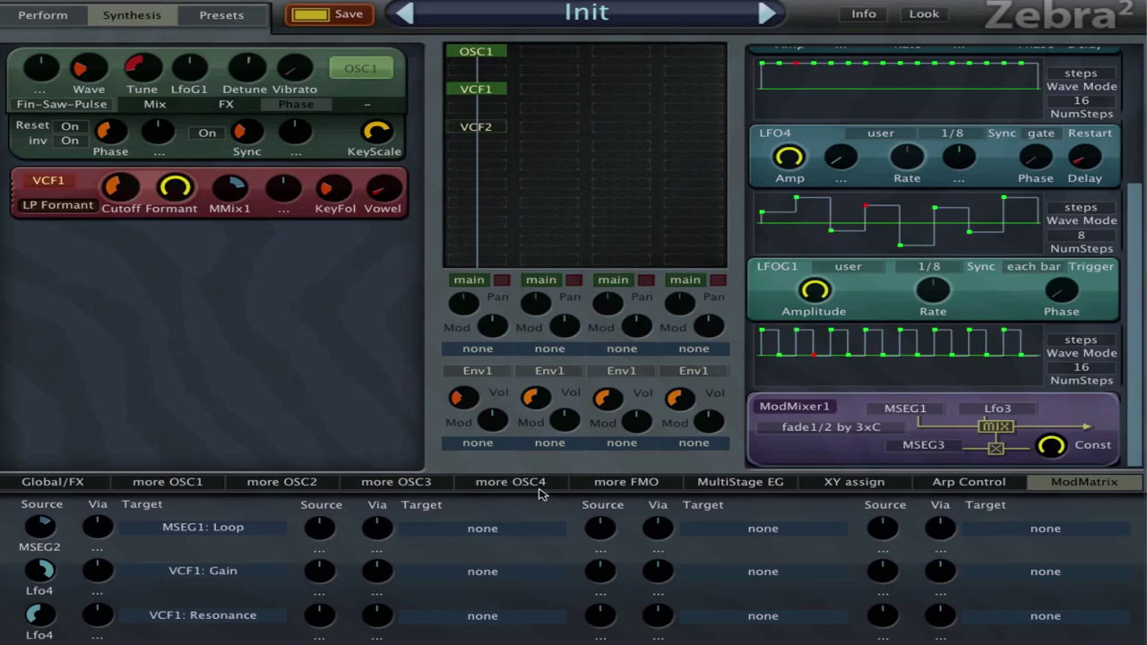
pyautogui.moveTo(1134, 250); pyautogui.dragTo(1134, 116)
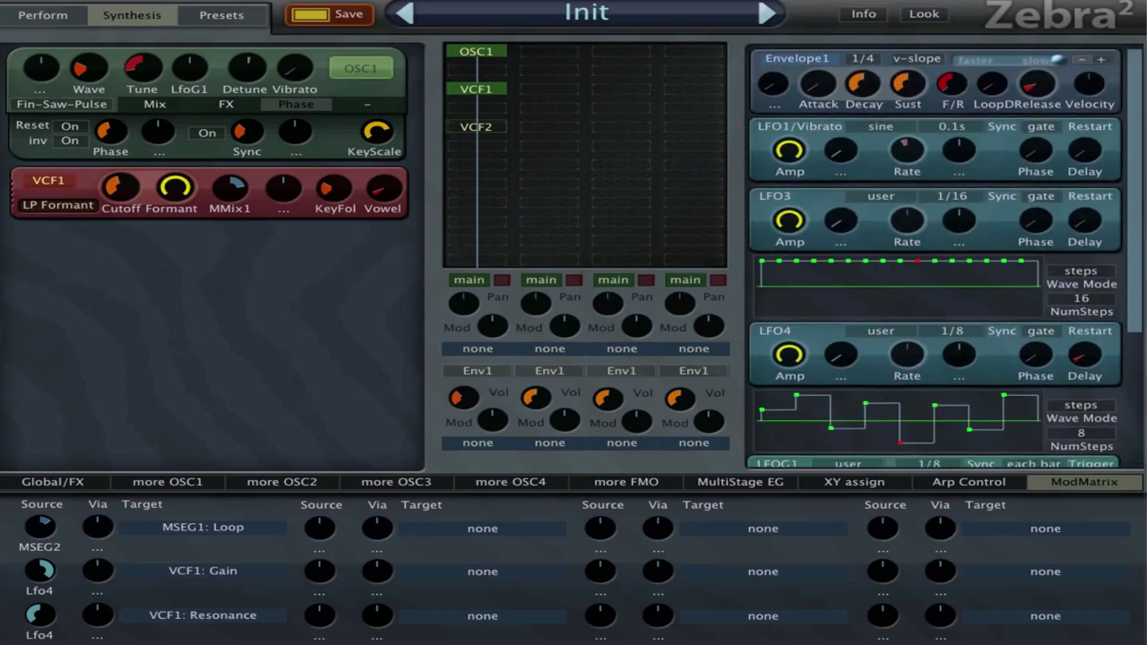
# Step: Pull LFO4's third step down to about -27.66
pyautogui.scroll(-3, 1036, 247)
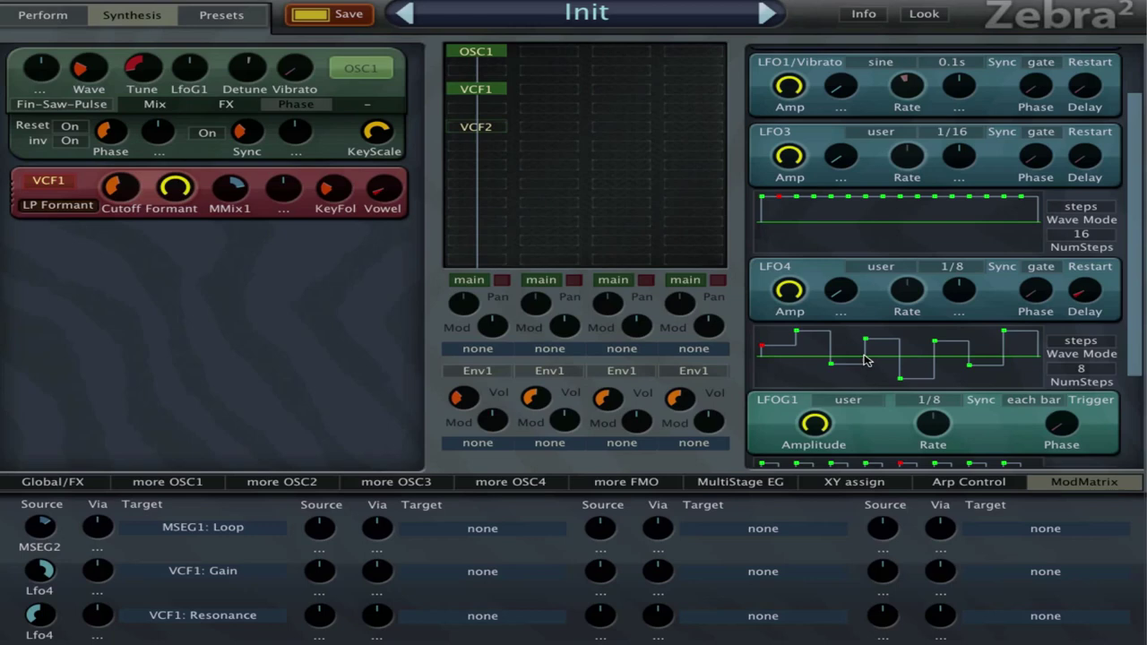
pyautogui.moveTo(841, 360)
pyautogui.mouseDown()
pyautogui.moveTo(842, 351)
pyautogui.moveTo(849, 367)
pyautogui.mouseUp()
# Step: In the zoomed MSEG1 editor, sweep the Loop knob and leave it at 0.00
pyautogui.click(773, 487)
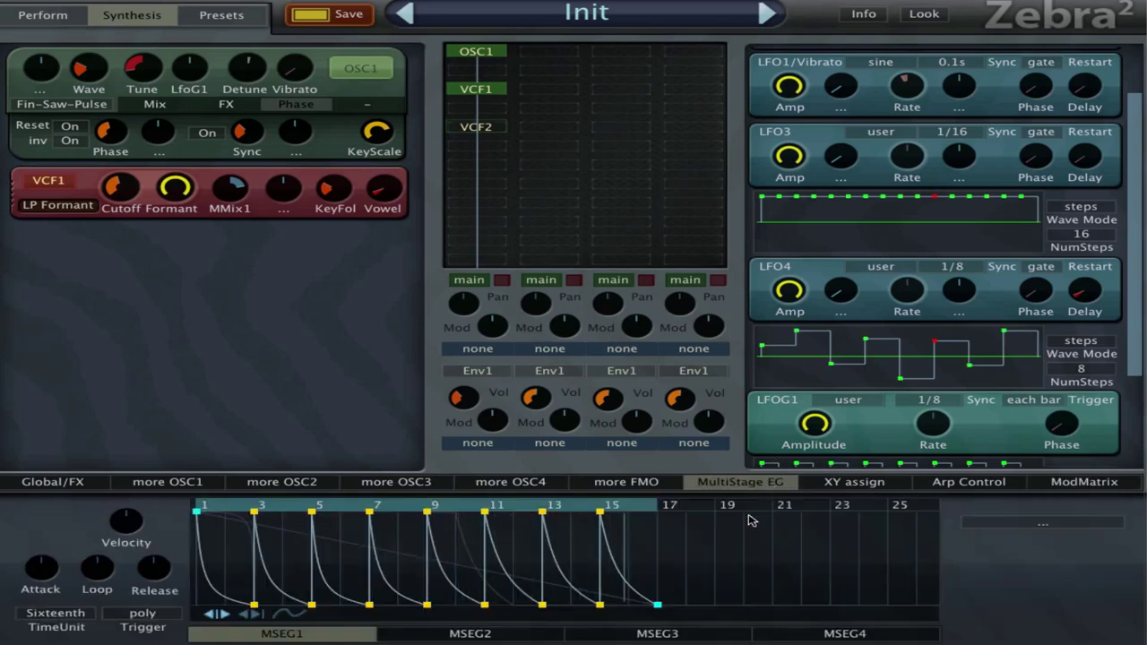
pyautogui.scroll(3, 358, 537)
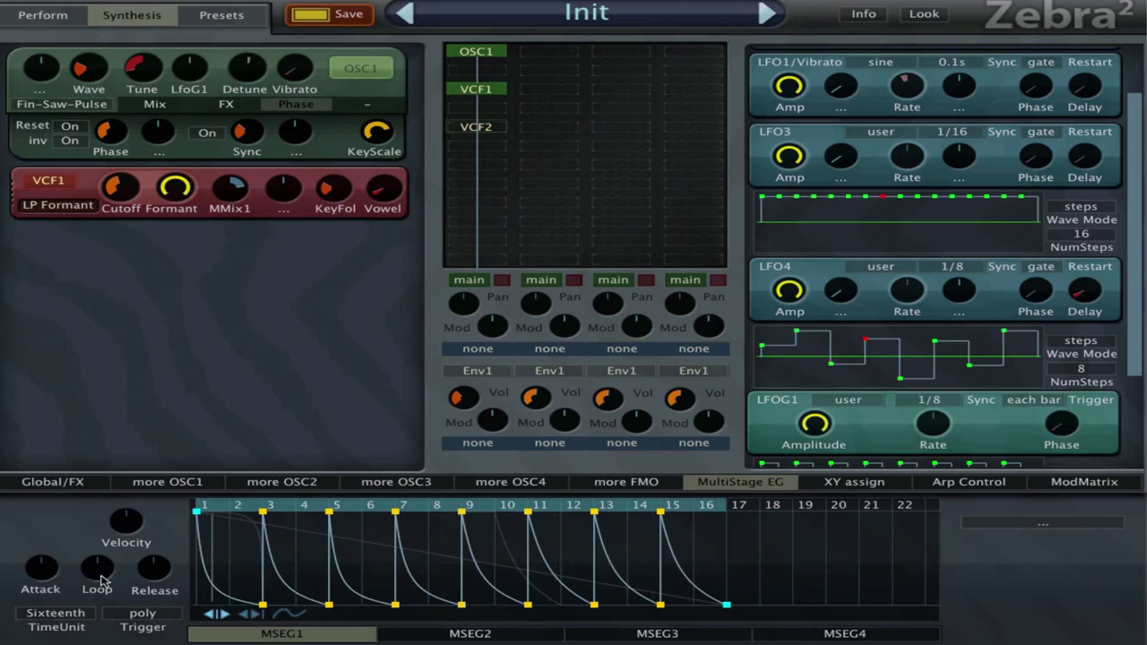
pyautogui.moveTo(106, 560)
pyautogui.moveTo(107, 559); pyautogui.dragTo(105, 582)
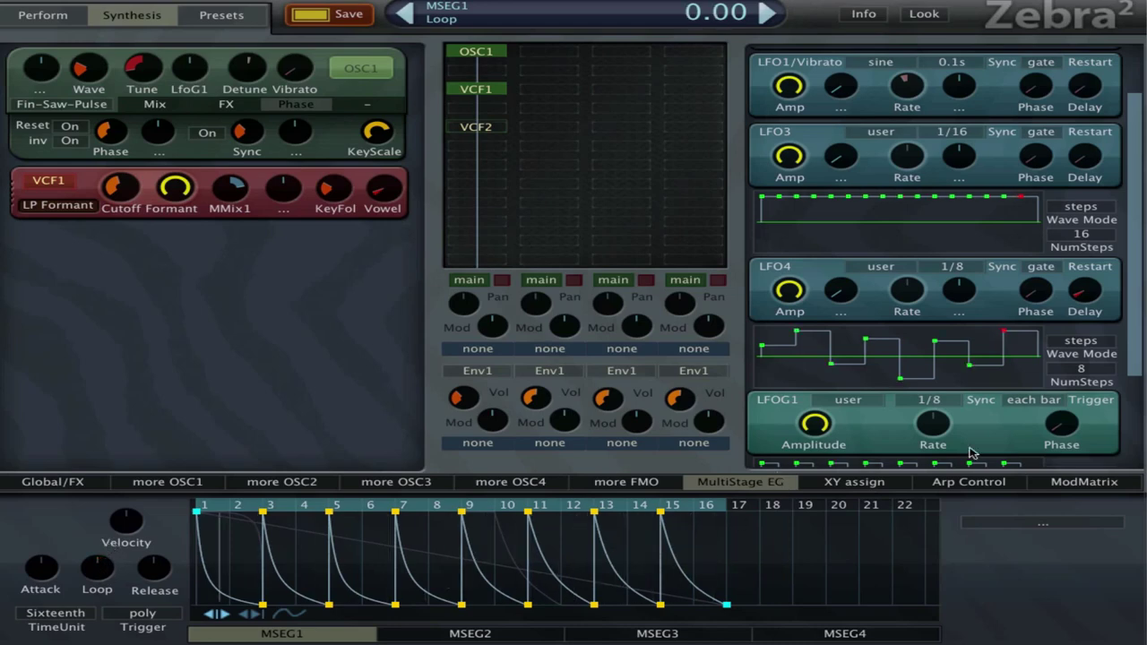
pyautogui.click(1060, 484)
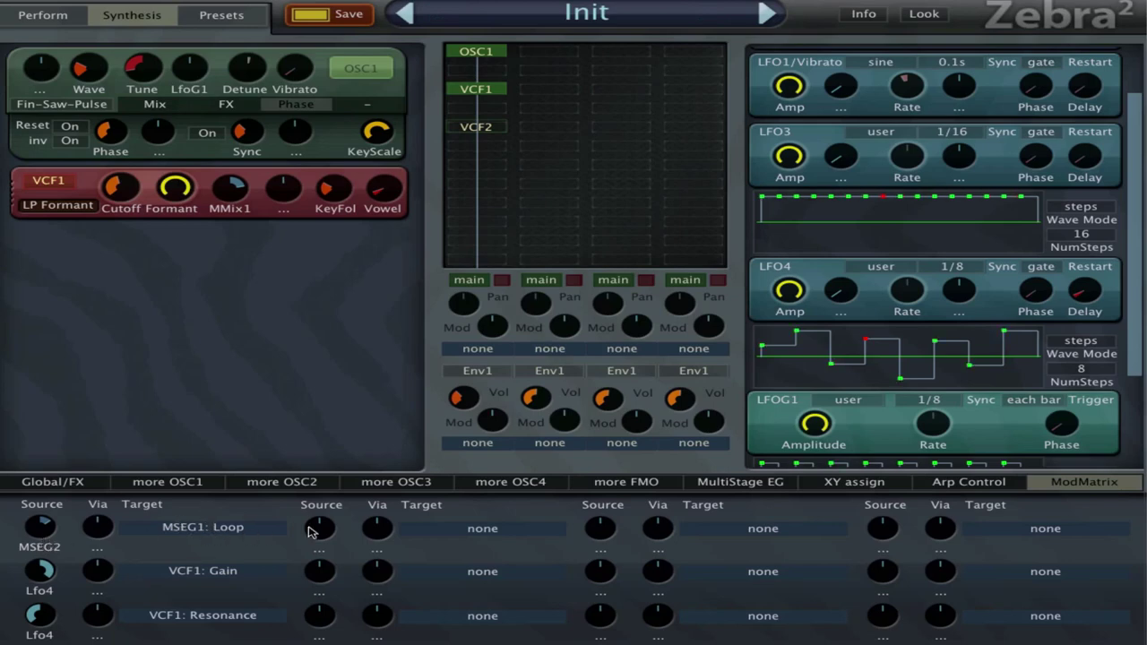
pyautogui.click(773, 481)
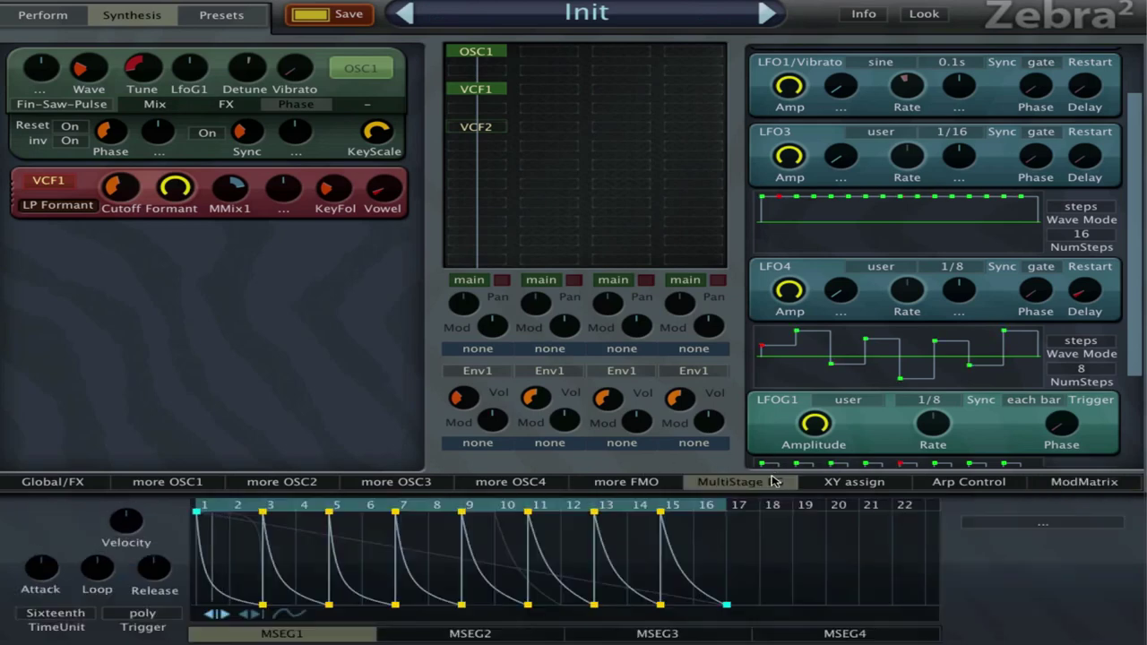
pyautogui.click(482, 636)
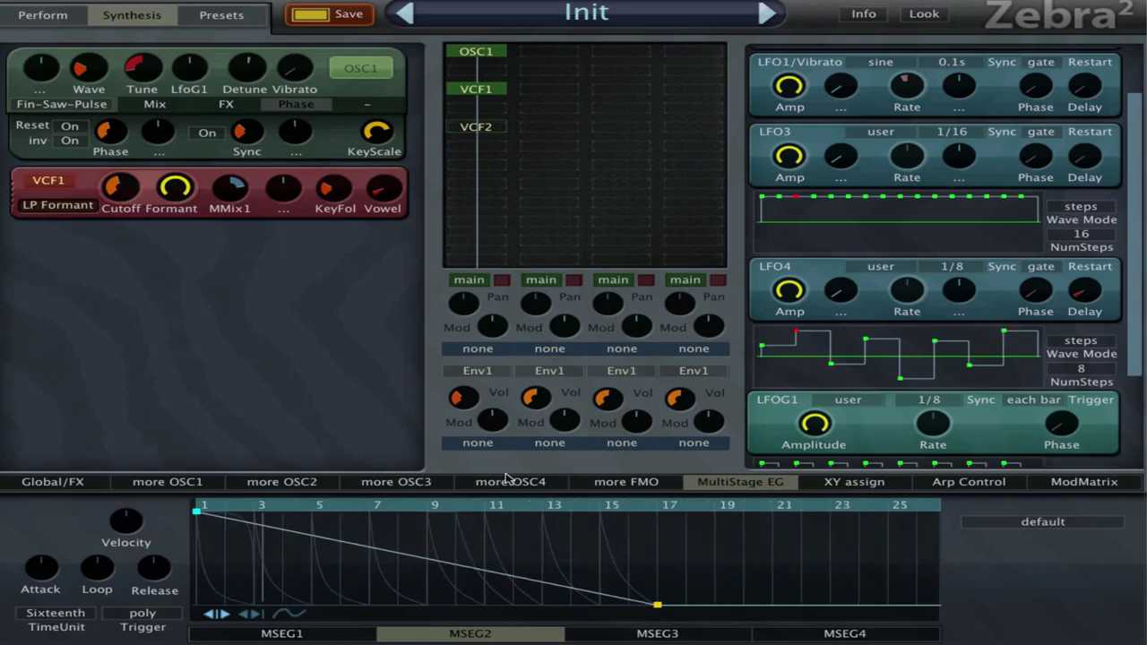
pyautogui.scroll(-2, 581, 550)
pyautogui.scroll(-2, 573, 546)
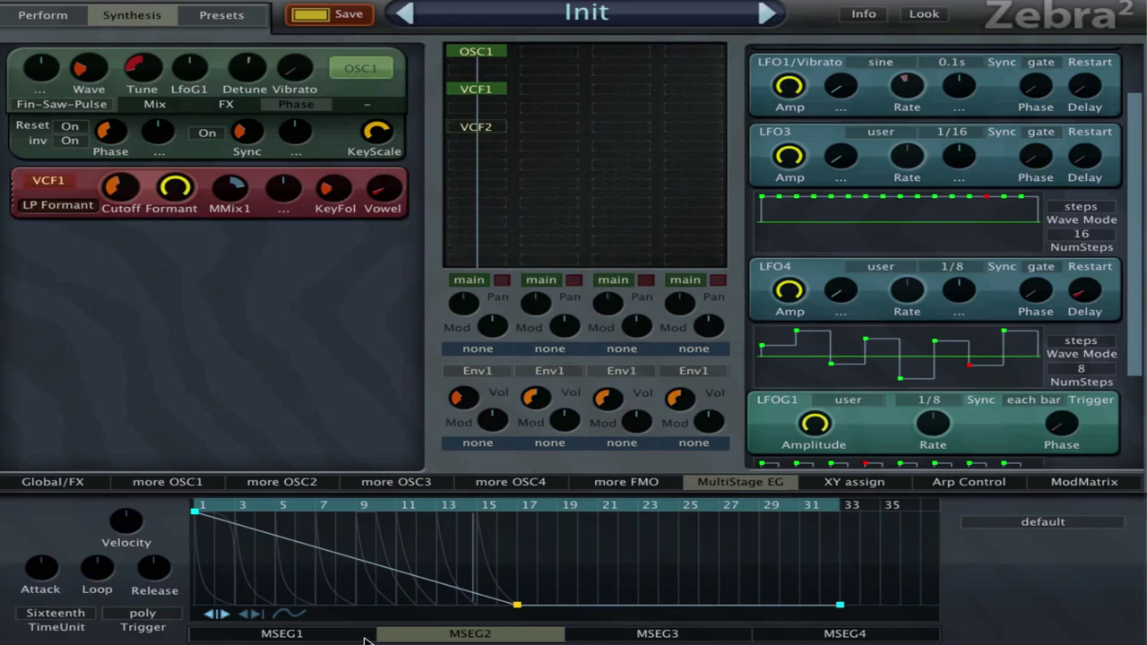
pyautogui.click(282, 634)
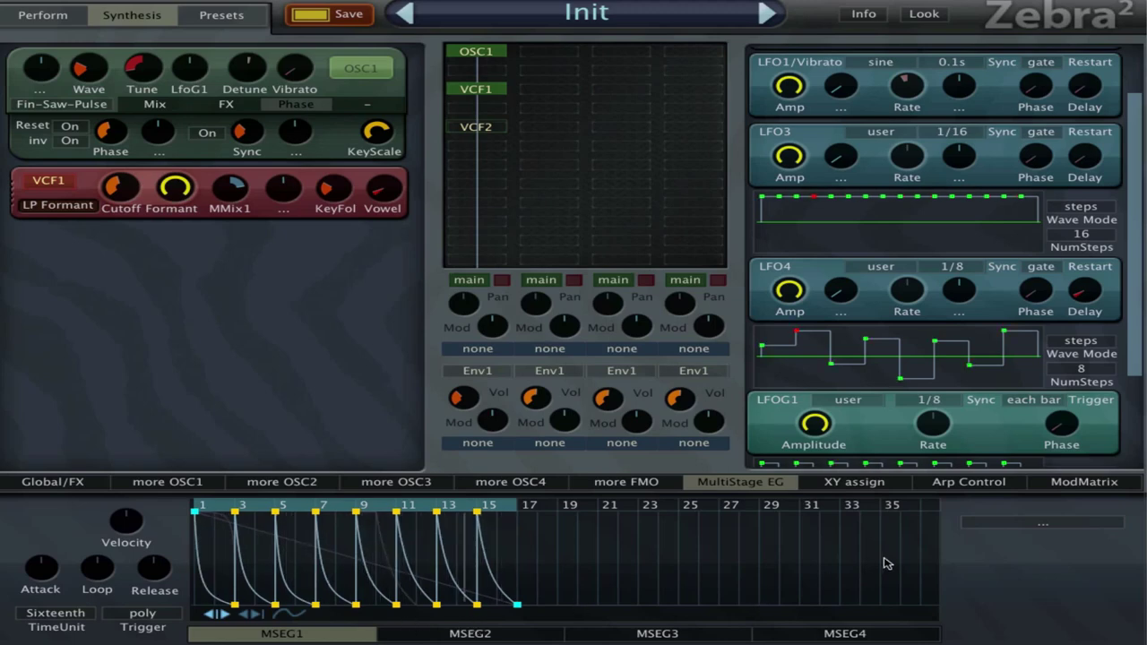
# Step: Show the ModMatrix page with ModMixer1 fading between MSEG1 and Lfo3
pyautogui.click(1068, 484)
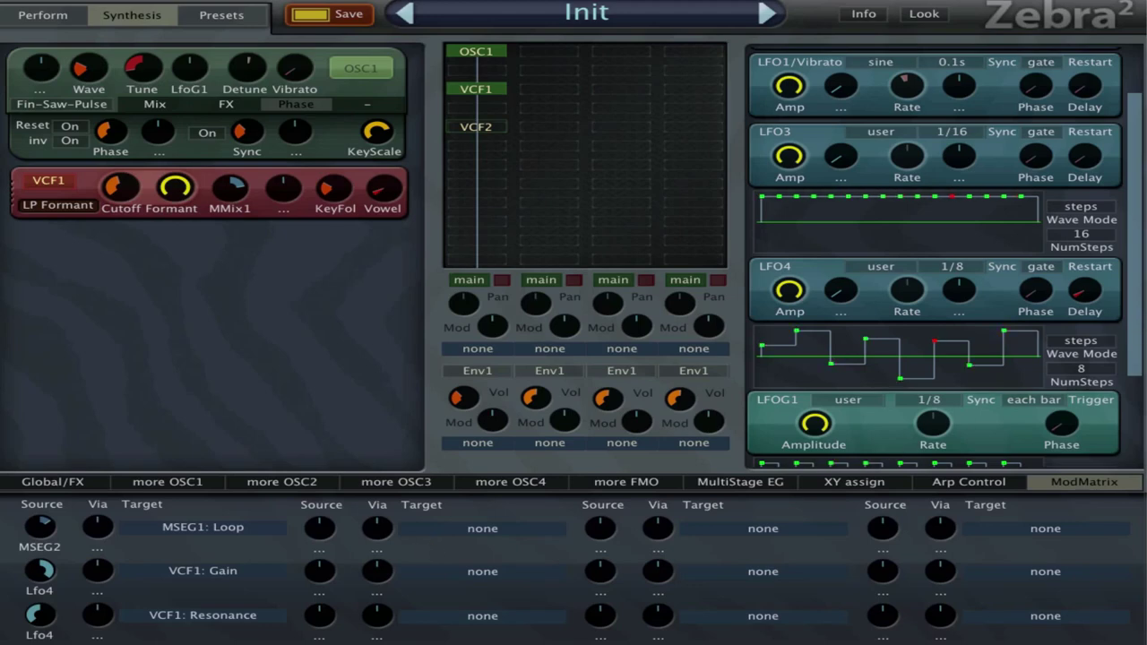
pyautogui.scroll(-3, 1102, 386)
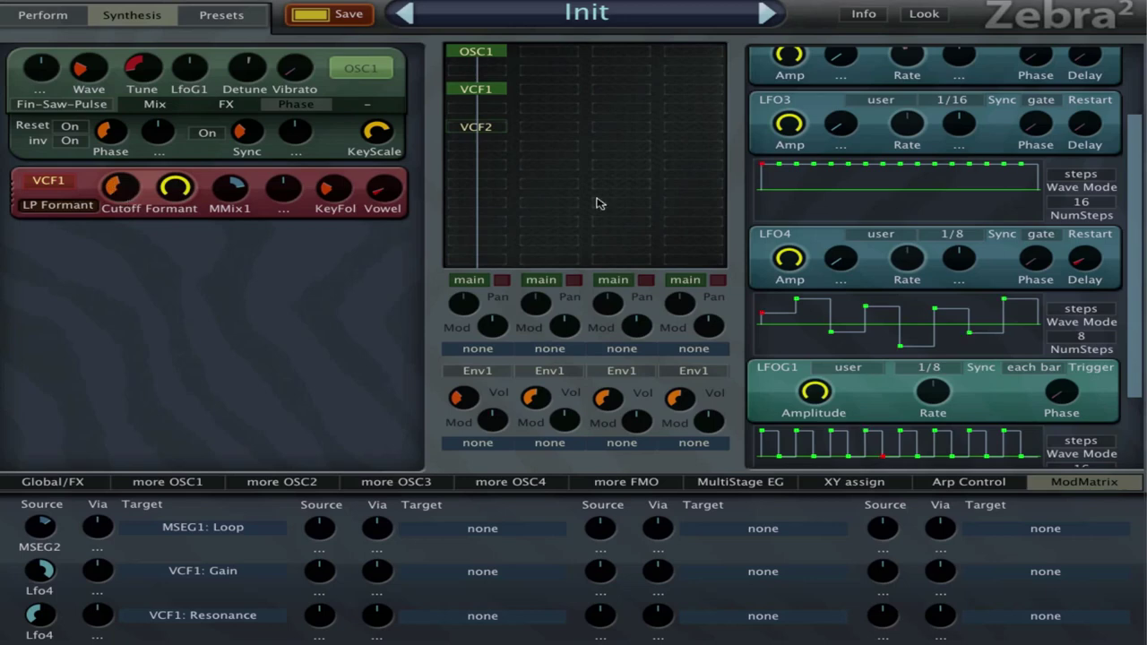
pyautogui.scroll(-9, 1140, 217)
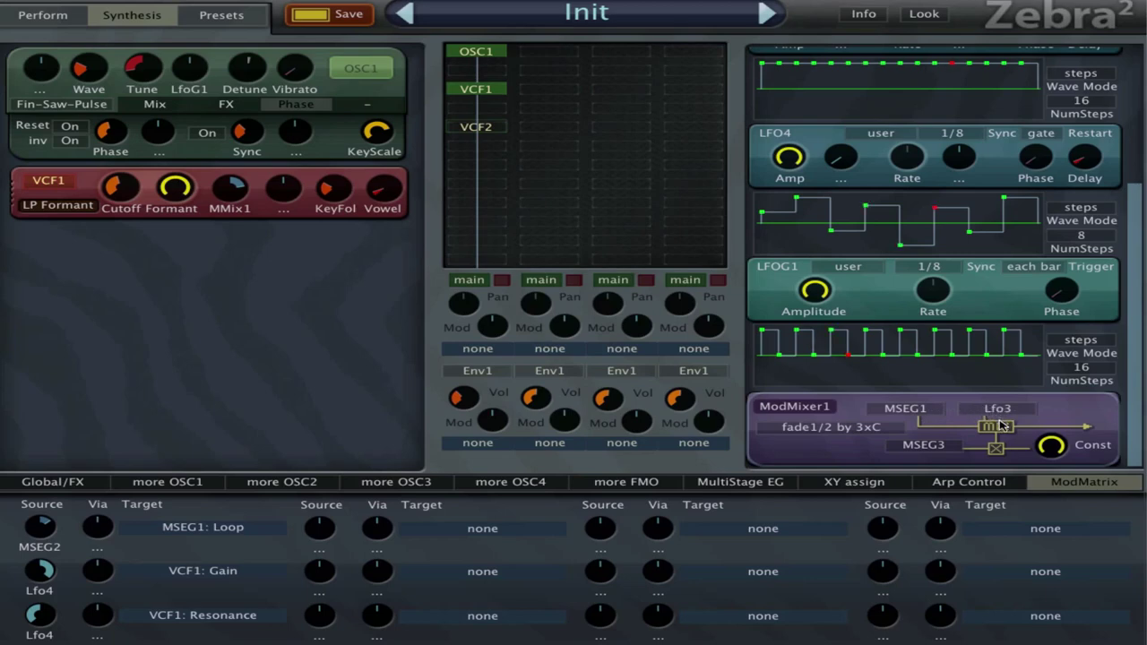
# Step: Open MSEG3 in the MultiStage EG editor, zoom in, and scroll to ModMixer1
pyautogui.click(753, 486)
pyautogui.click(654, 633)
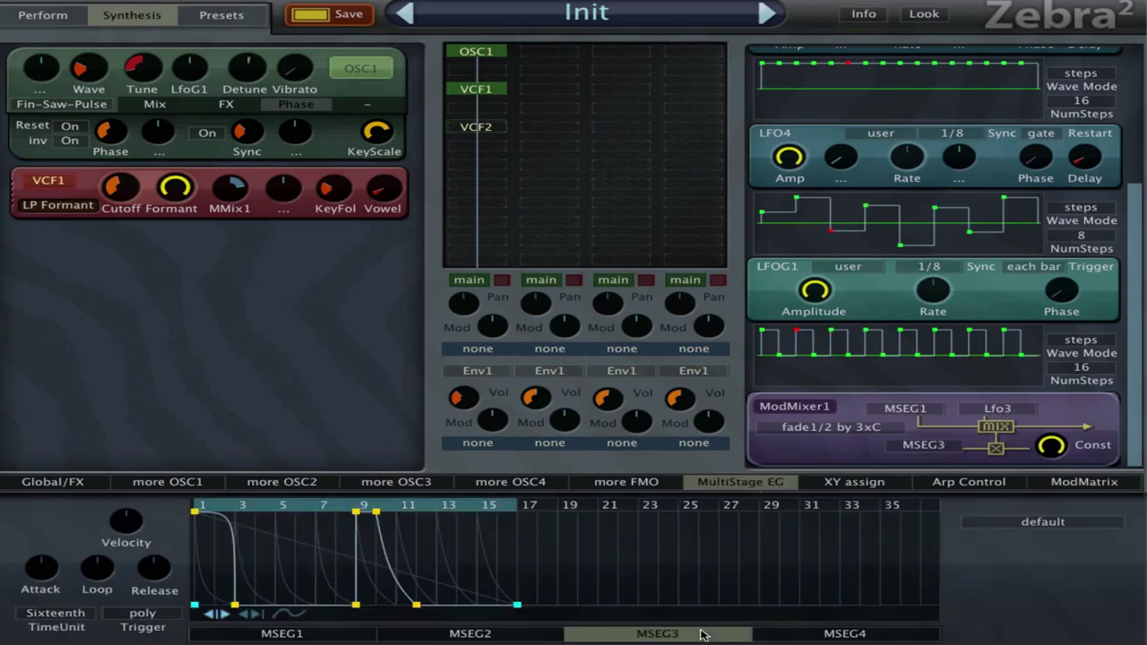
pyautogui.scroll(2, 297, 540)
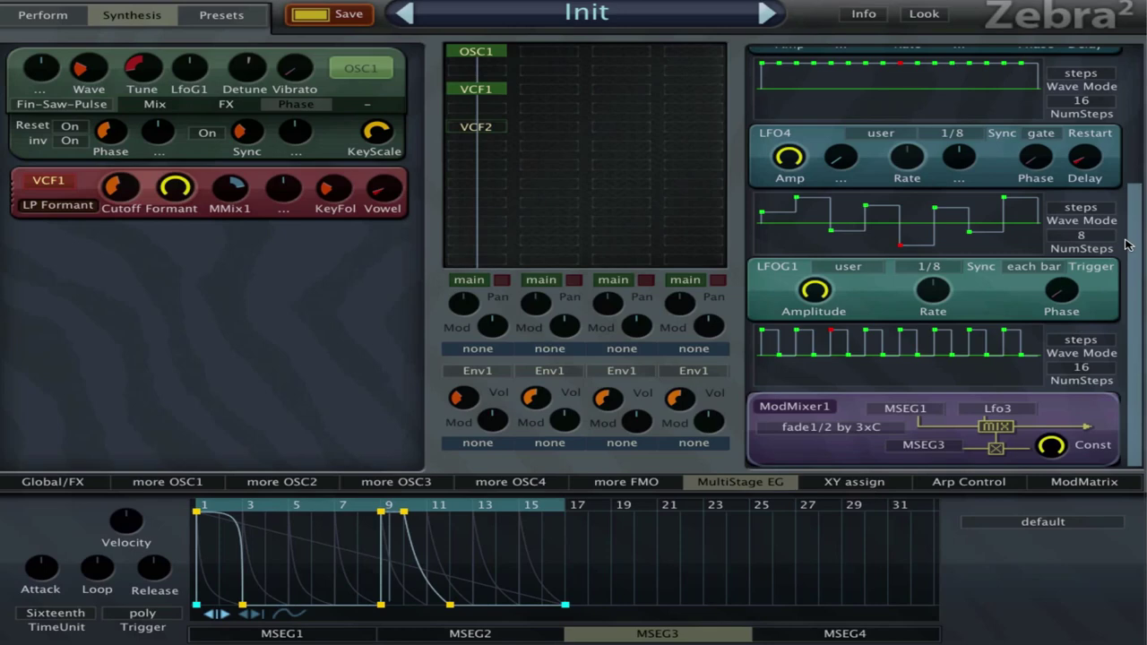
pyautogui.moveTo(1133, 244); pyautogui.dragTo(1134, 149)
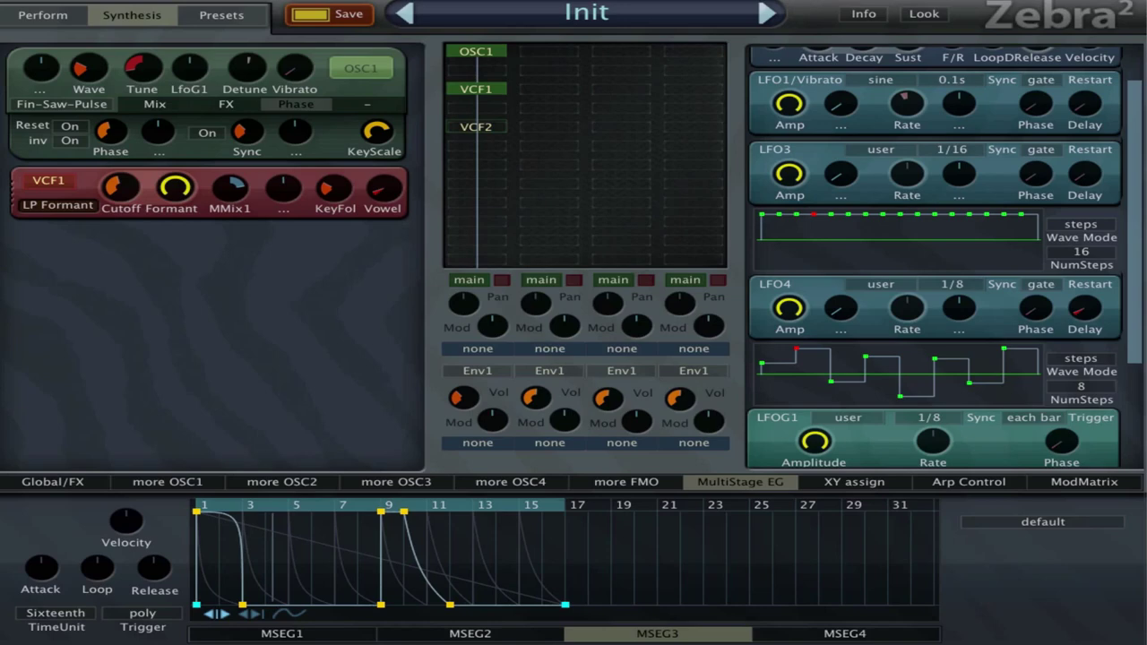
pyautogui.scroll(-3, 935, 257)
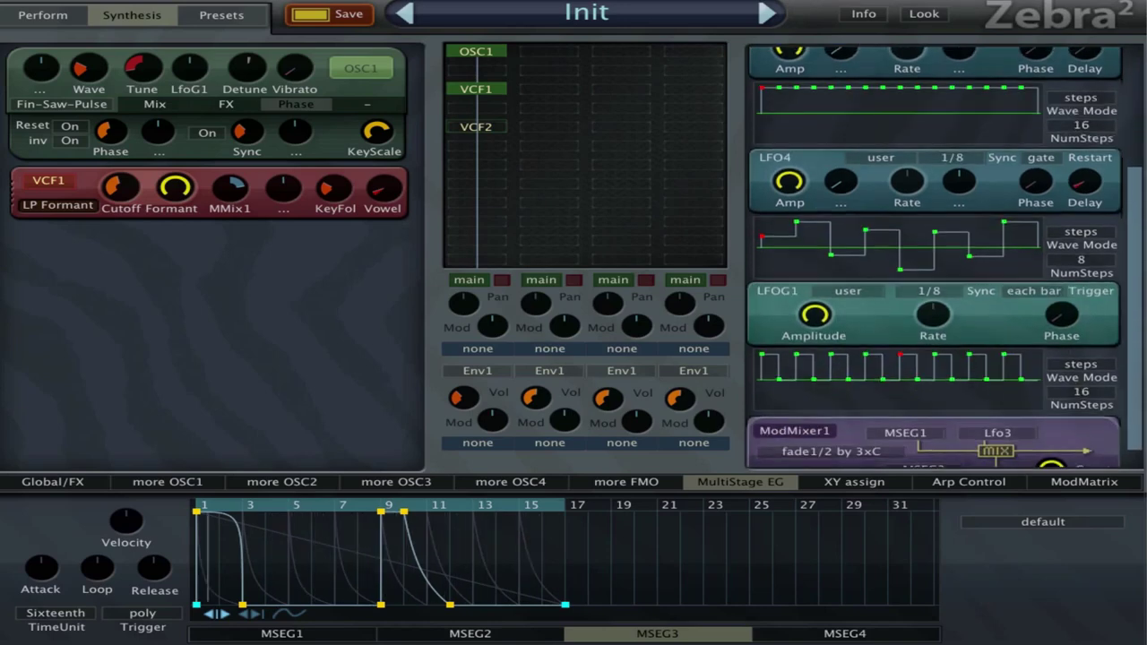
pyautogui.scroll(-1, 934, 257)
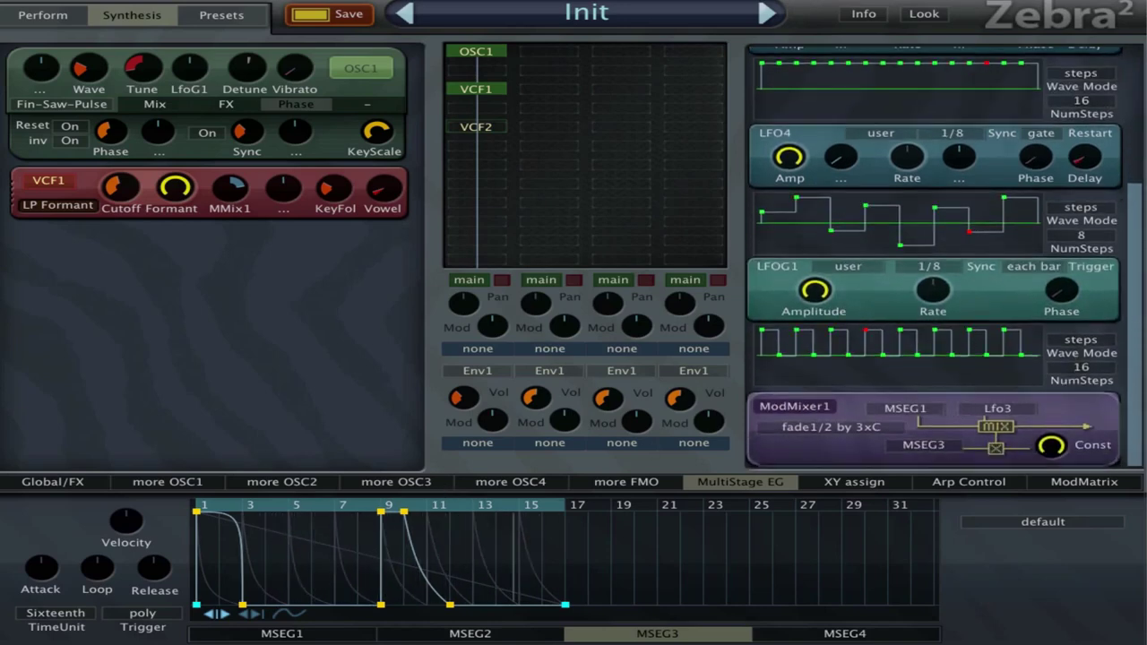
# Step: Turn MSEG3's curved fall into a sharp vertical drop, then insert the LP Xcite VCF2
pyautogui.click(314, 634)
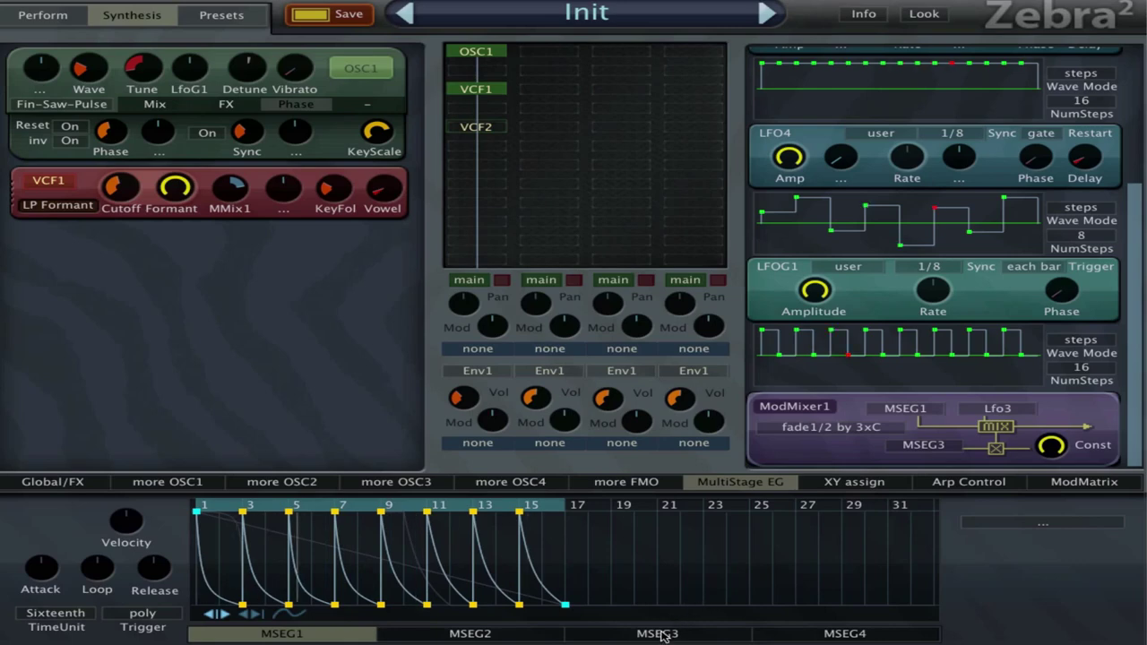
pyautogui.click(635, 634)
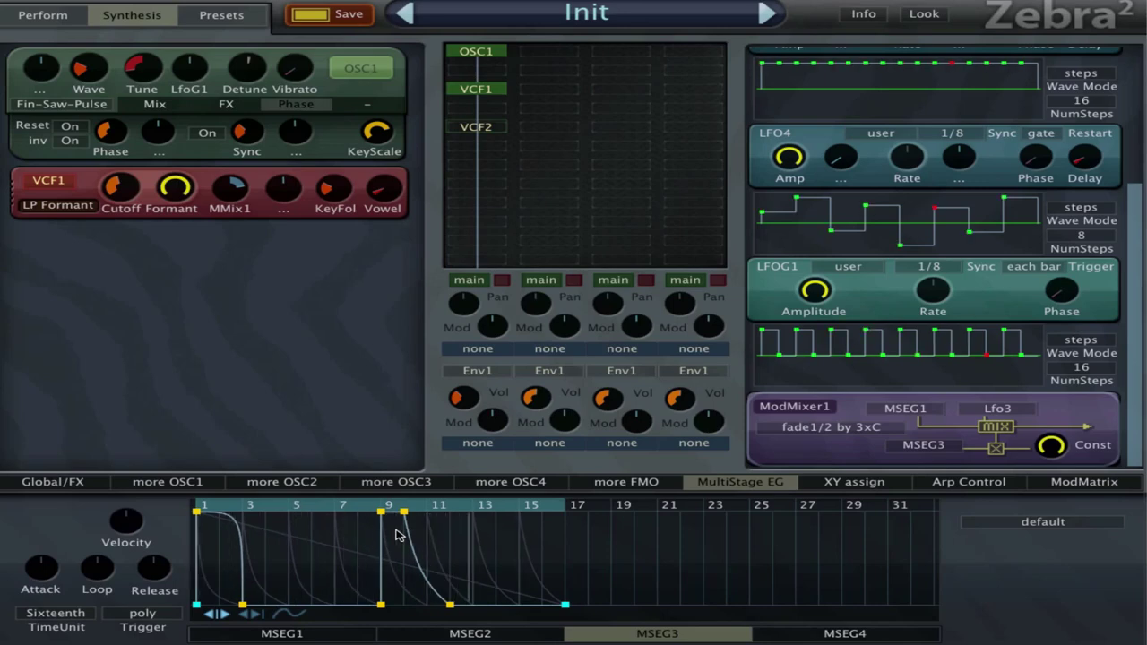
pyautogui.moveTo(408, 525); pyautogui.dragTo(473, 533)
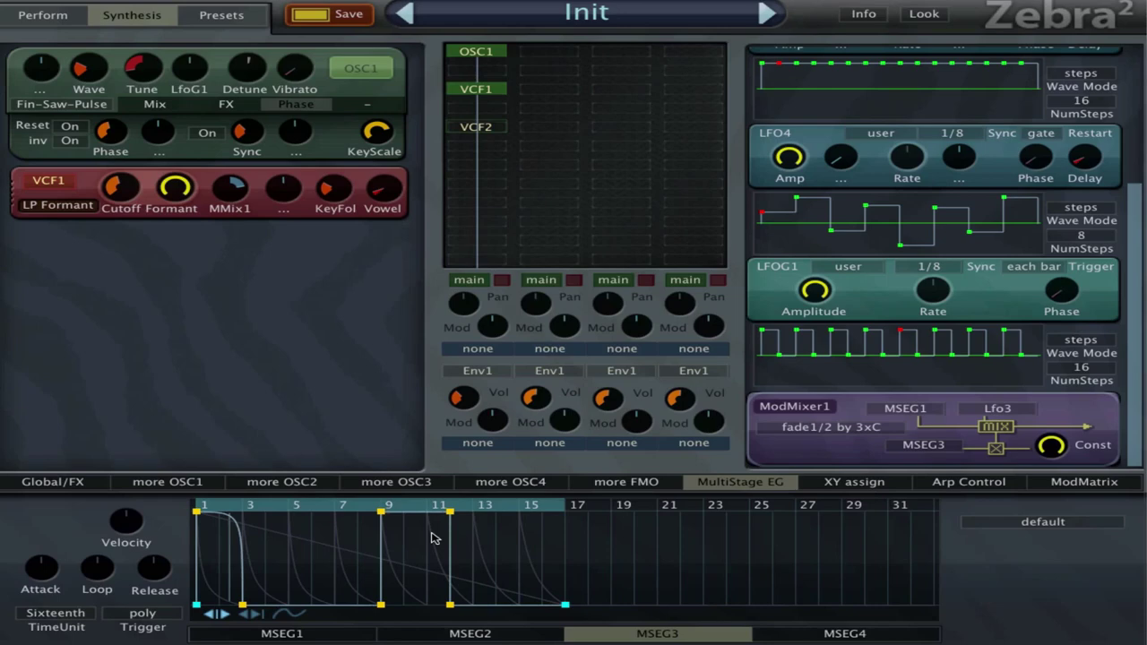
pyautogui.click(327, 634)
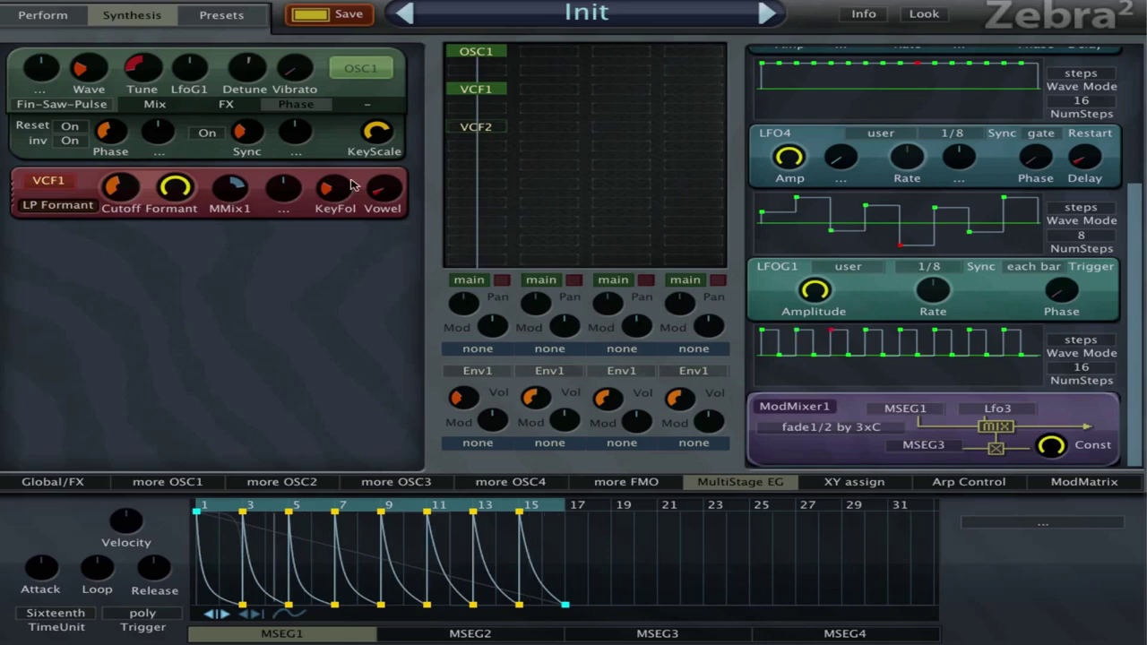
pyautogui.click(480, 127)
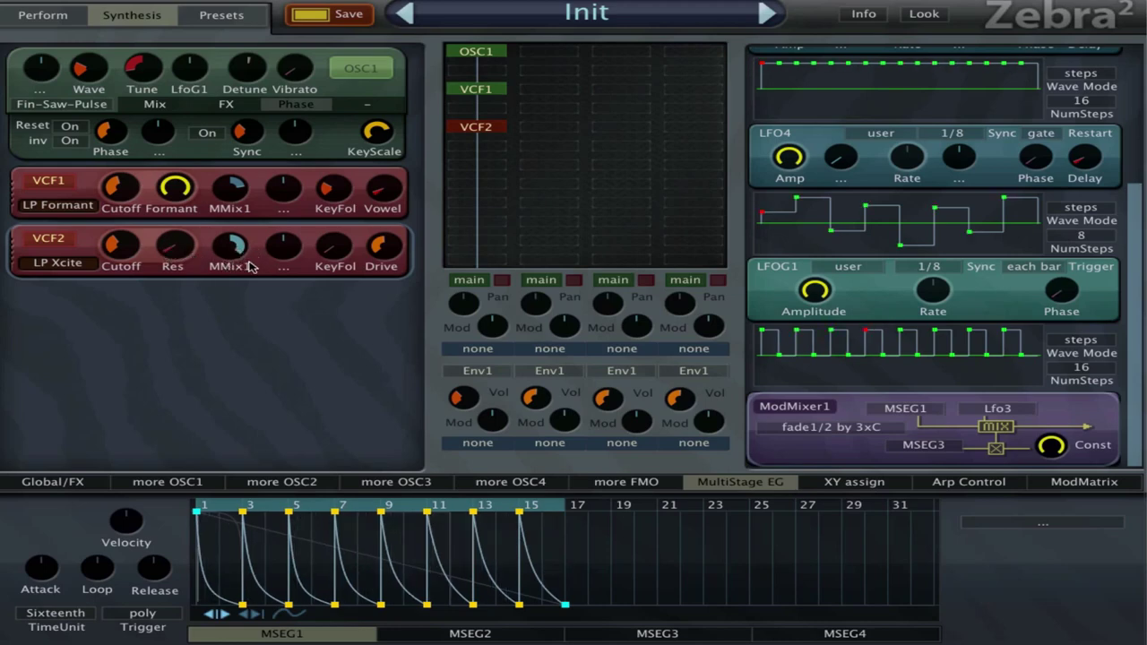
# Step: Set the Xcite filter's cutoff to about 73 and resonance to about 29
pyautogui.moveTo(129, 252); pyautogui.dragTo(121, 226)
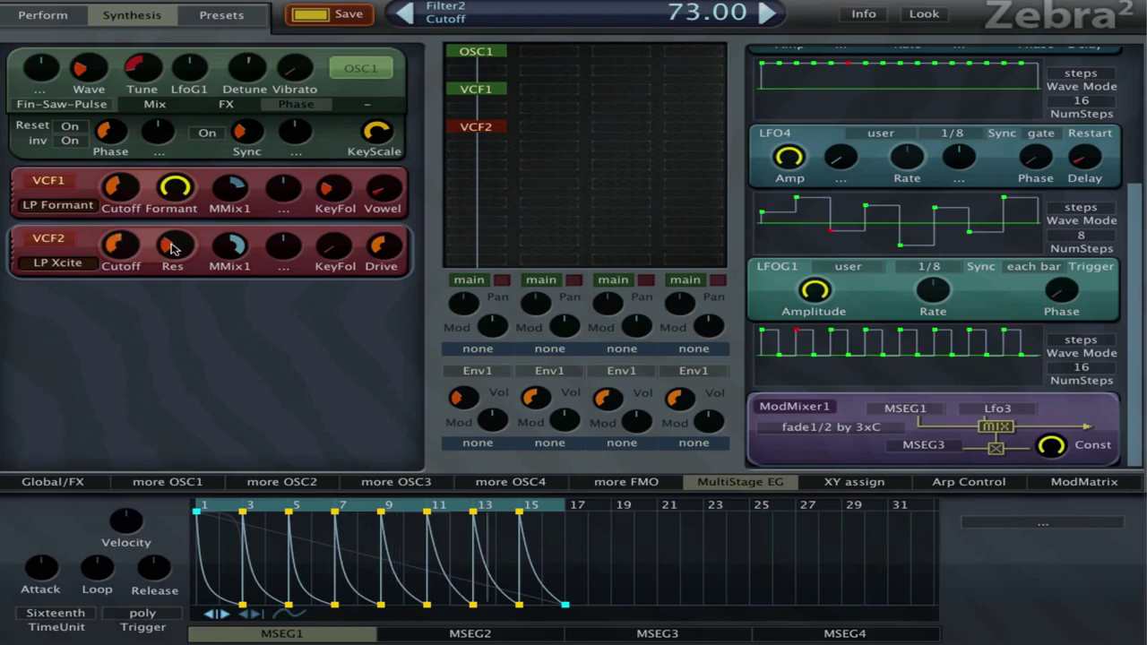
pyautogui.moveTo(175, 250); pyautogui.dragTo(186, 288)
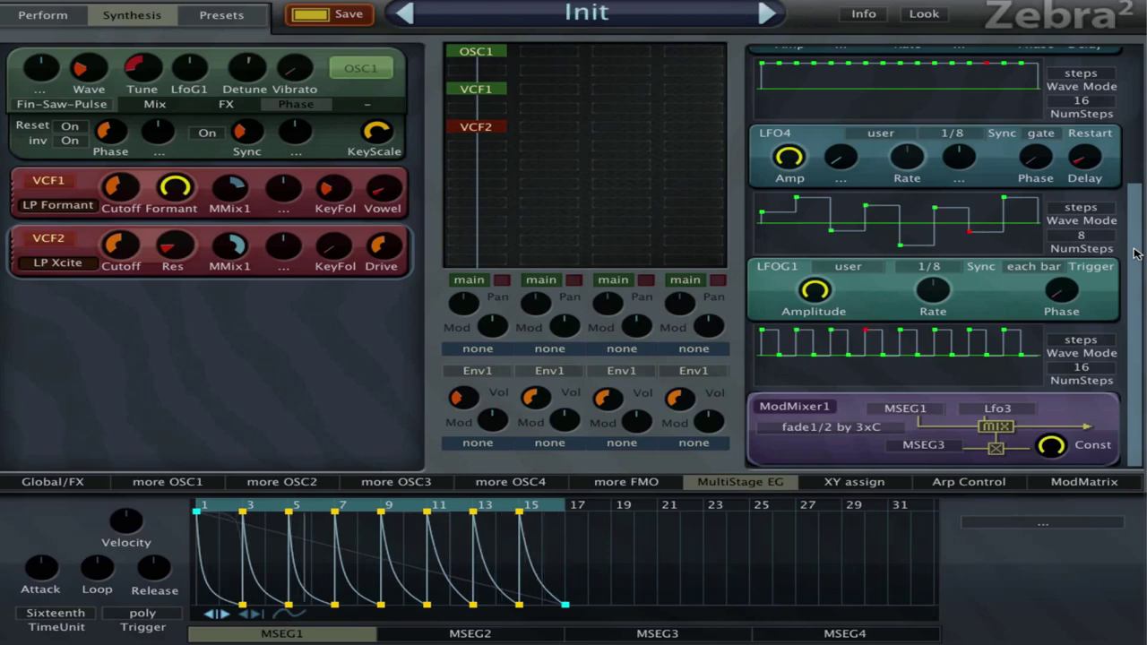
pyautogui.scroll(4, 1133, 259)
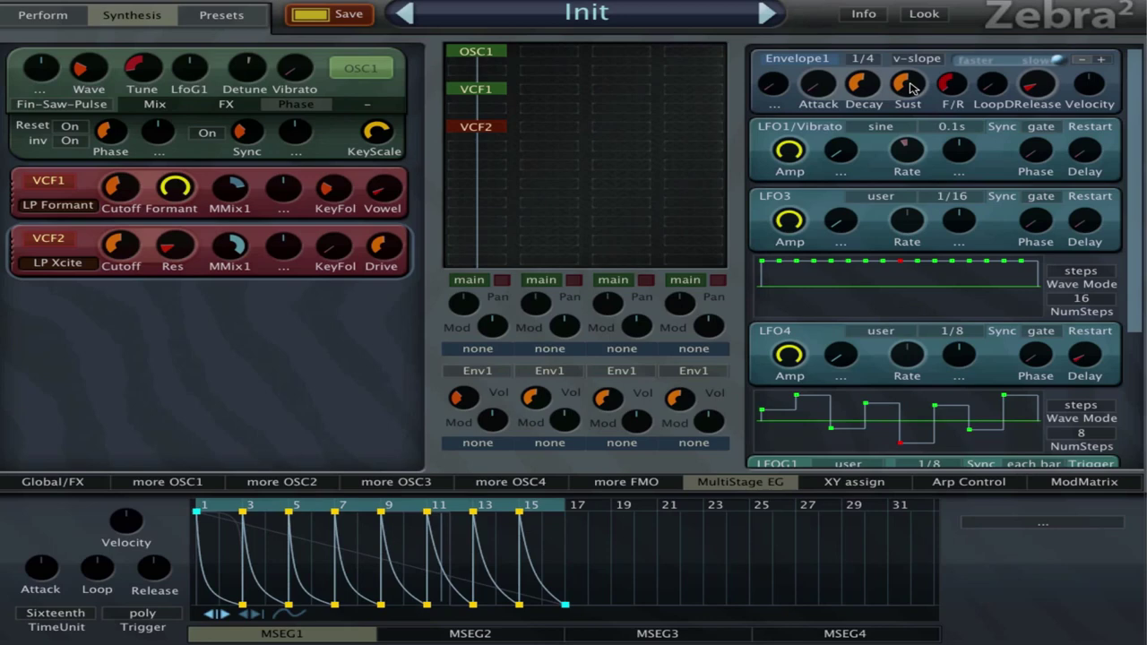
# Step: Adjust Envelope1's sustain upward and turn its decay knob down
pyautogui.scroll(5, 908, 83)
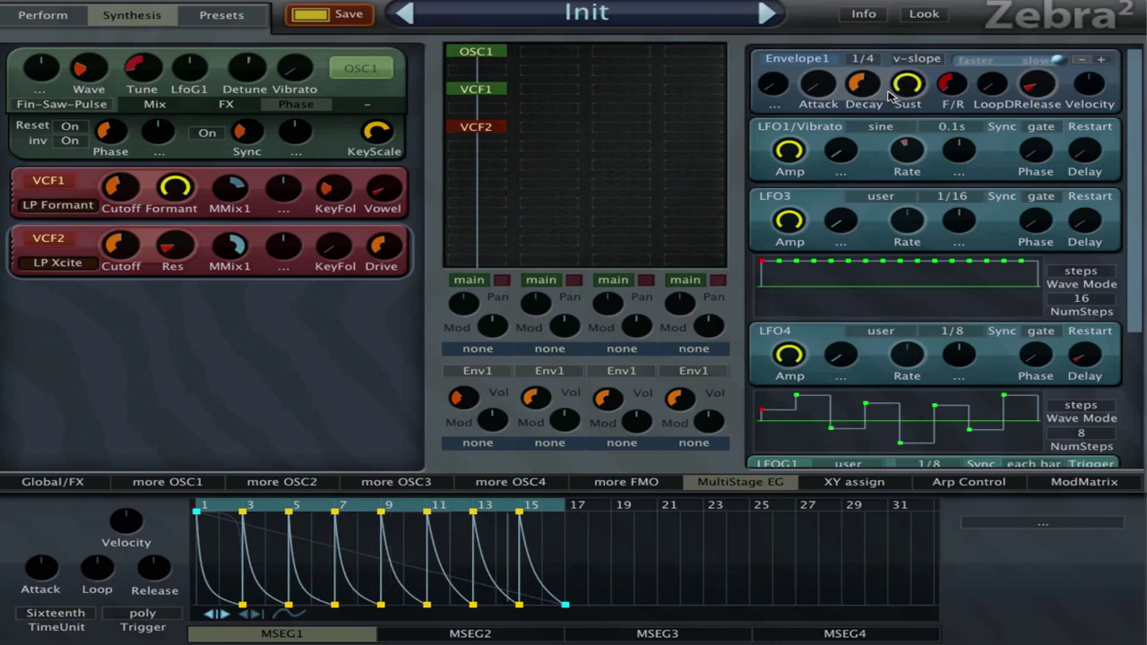
pyautogui.scroll(-10, 907, 83)
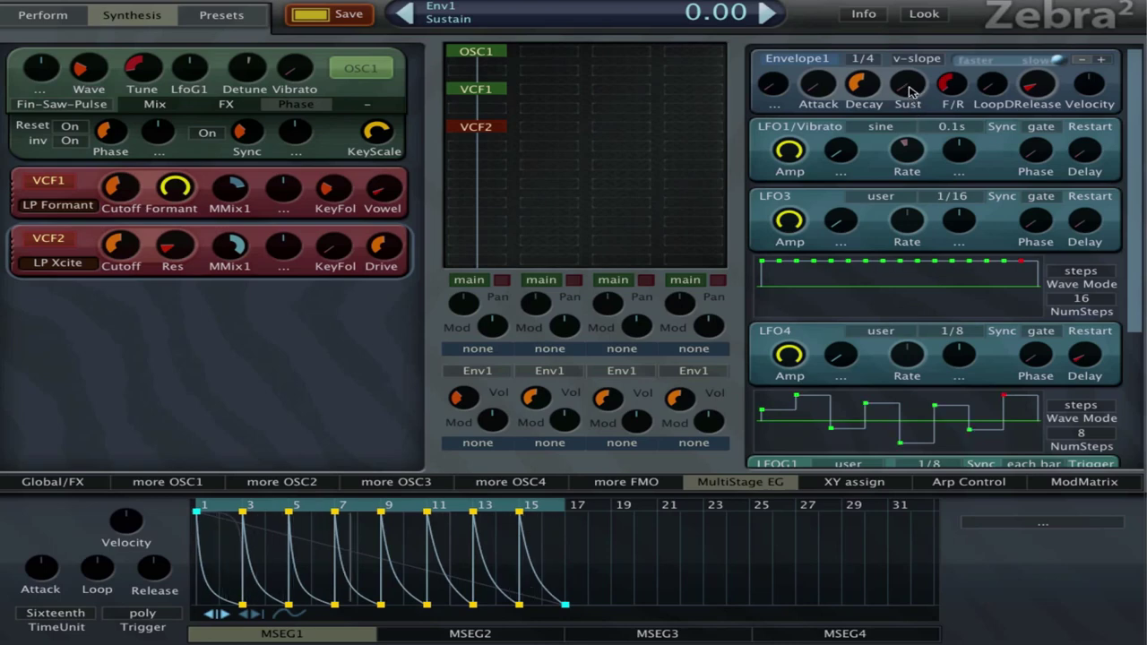
pyautogui.moveTo(911, 90); pyautogui.dragTo(933, 72)
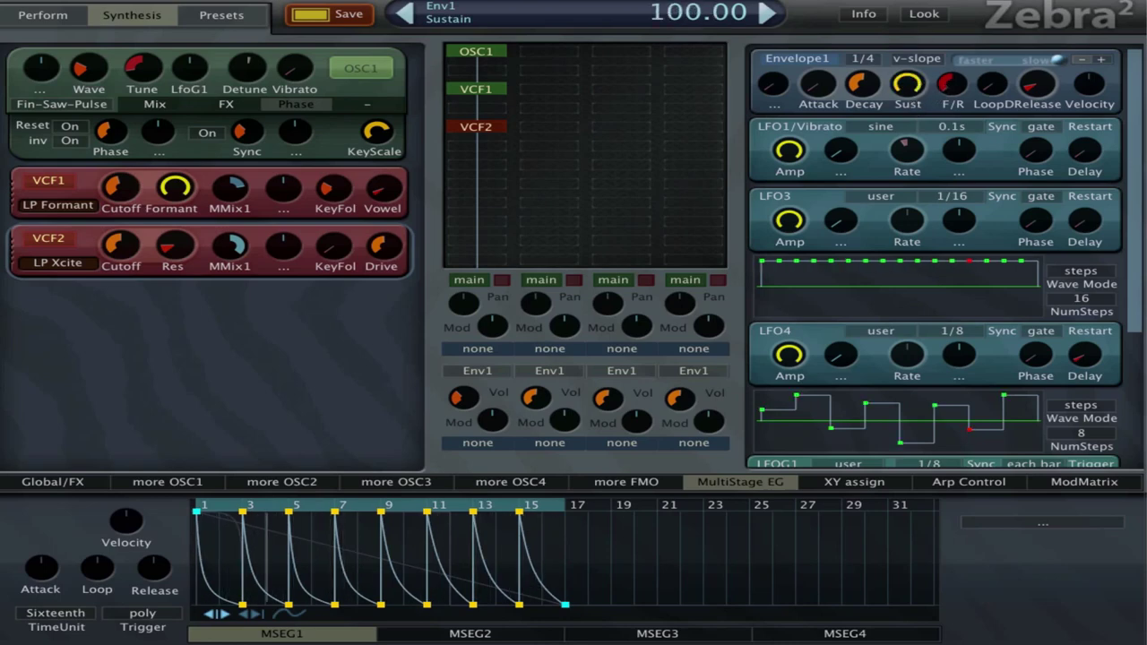
pyautogui.moveTo(864, 86); pyautogui.dragTo(877, 139)
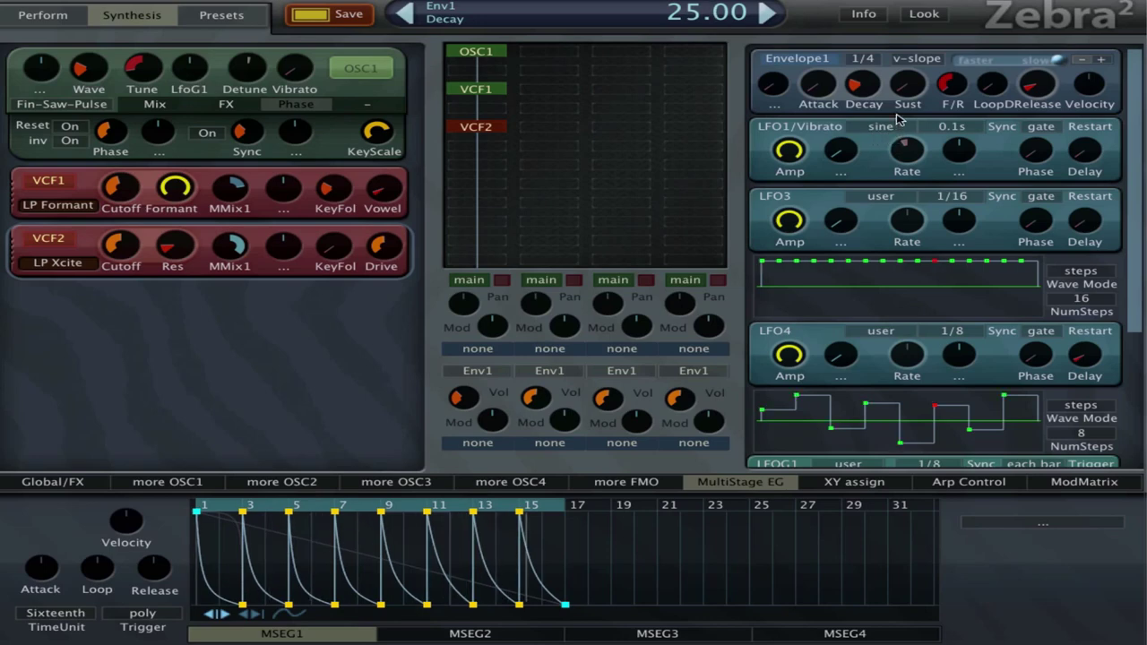
pyautogui.moveTo(878, 143); pyautogui.dragTo(864, 148)
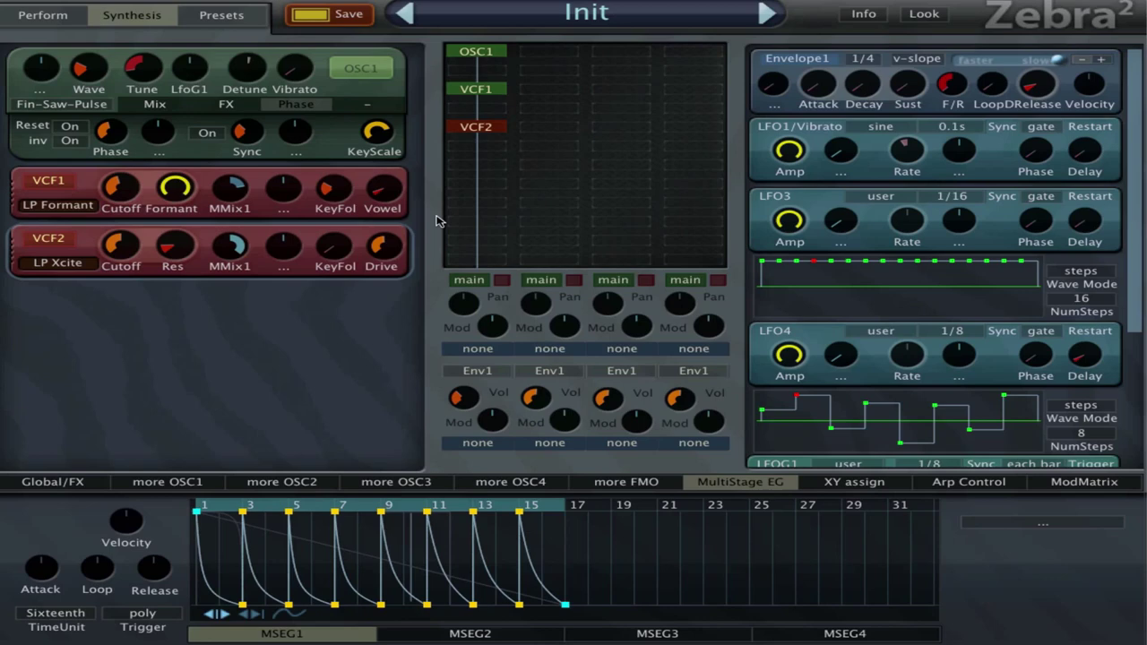
# Step: Return the Xcite filter cutoff to about 80 and set Envelope1 sustain to 80
pyautogui.moveTo(121, 245); pyautogui.dragTo(141, 300)
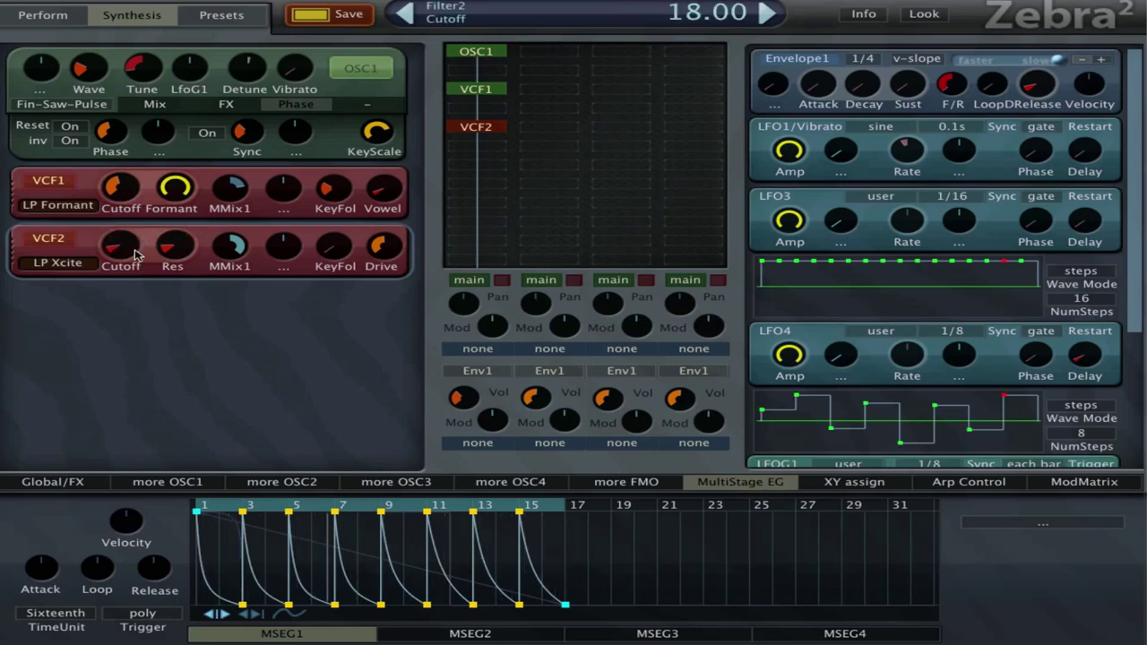
pyautogui.moveTo(142, 248); pyautogui.dragTo(122, 176)
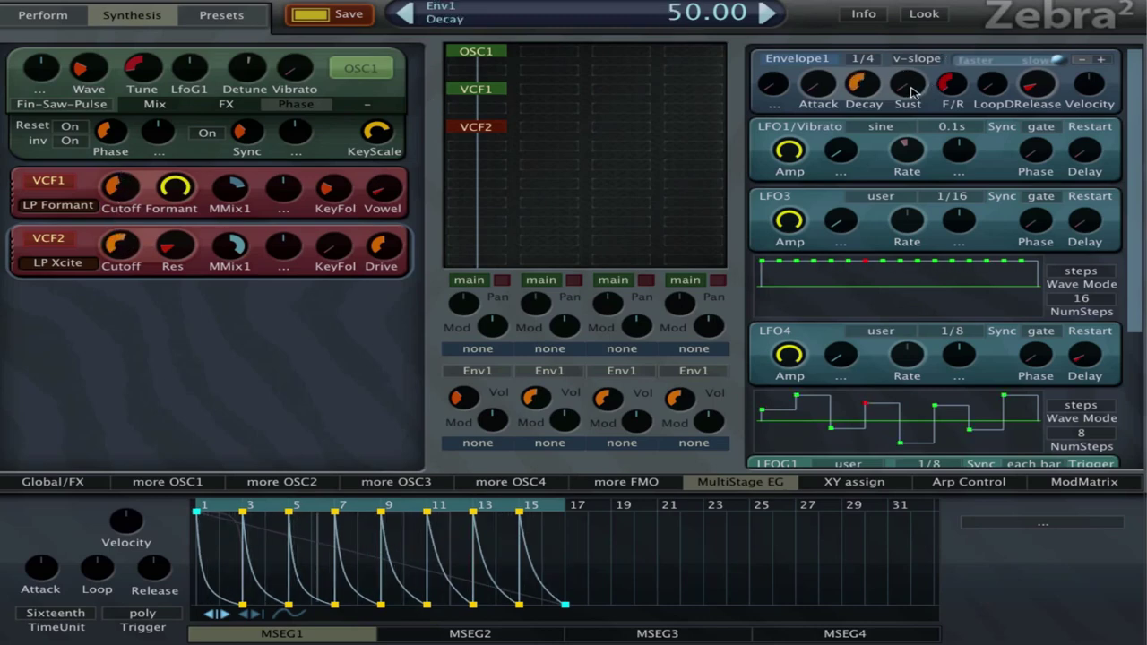
pyautogui.moveTo(913, 93); pyautogui.dragTo(912, 90)
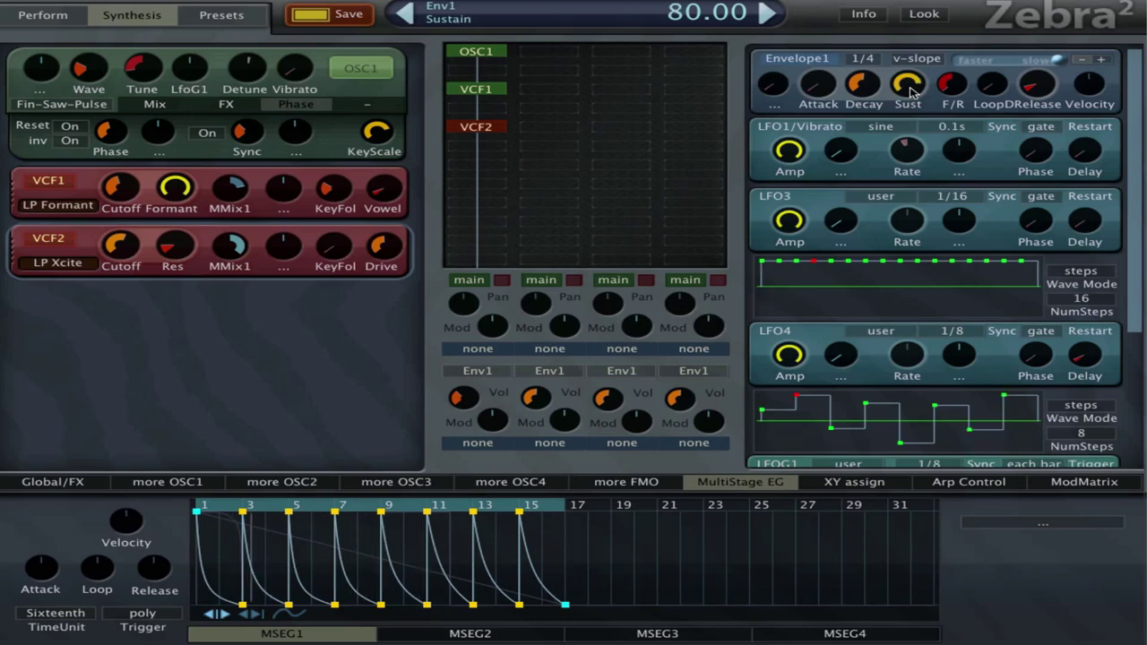
pyautogui.moveTo(817, 86); pyautogui.dragTo(818, 105)
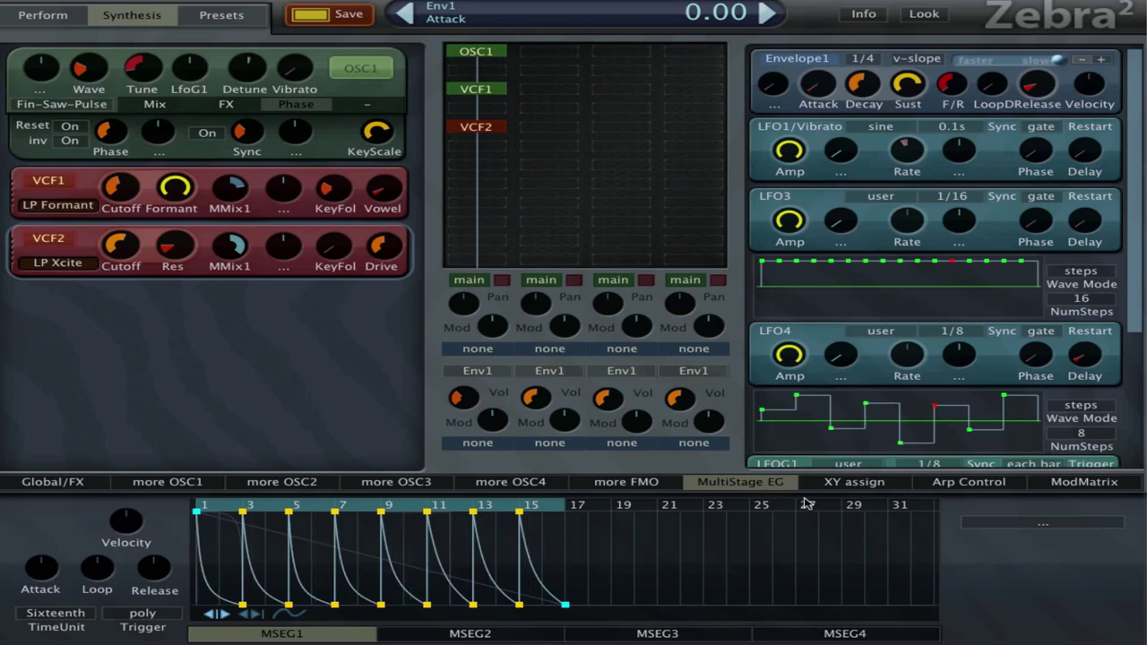
# Step: Bring the modulation matrix page back into view
pyautogui.click(973, 483)
pyautogui.click(1063, 484)
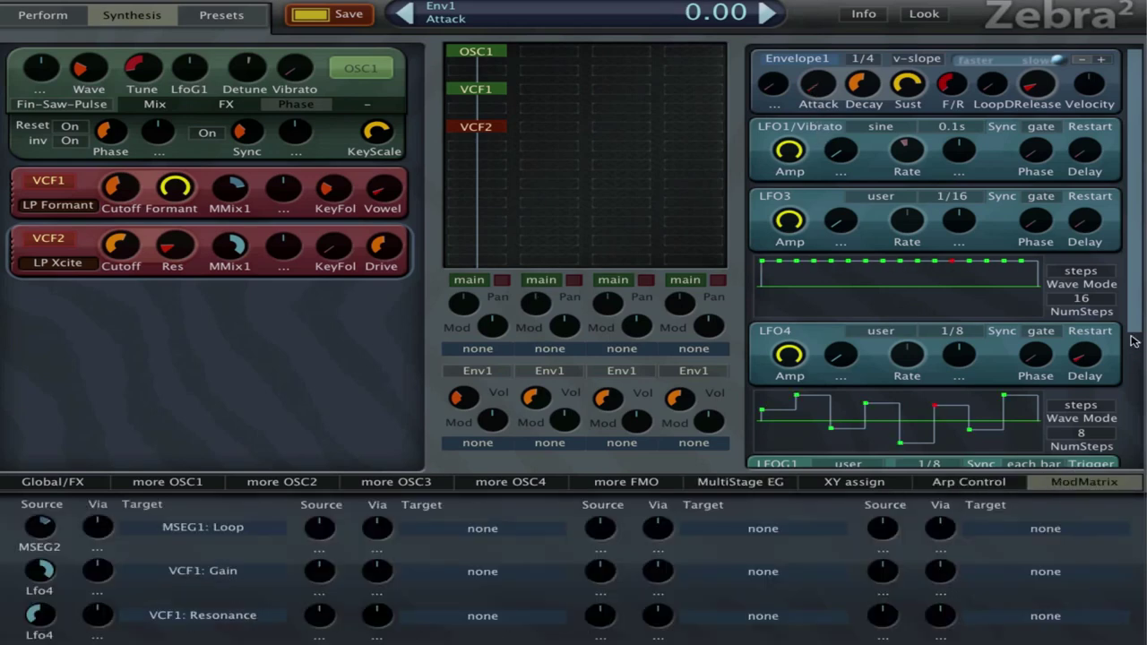
pyautogui.scroll(-4, 1134, 331)
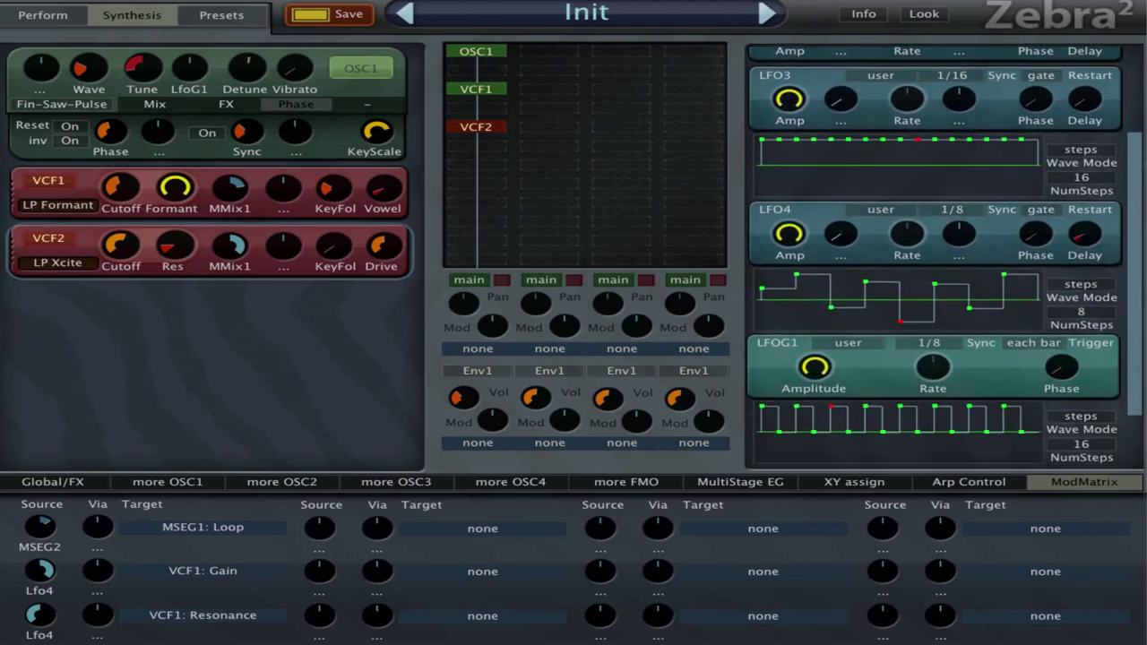
pyautogui.scroll(-1, 935, 257)
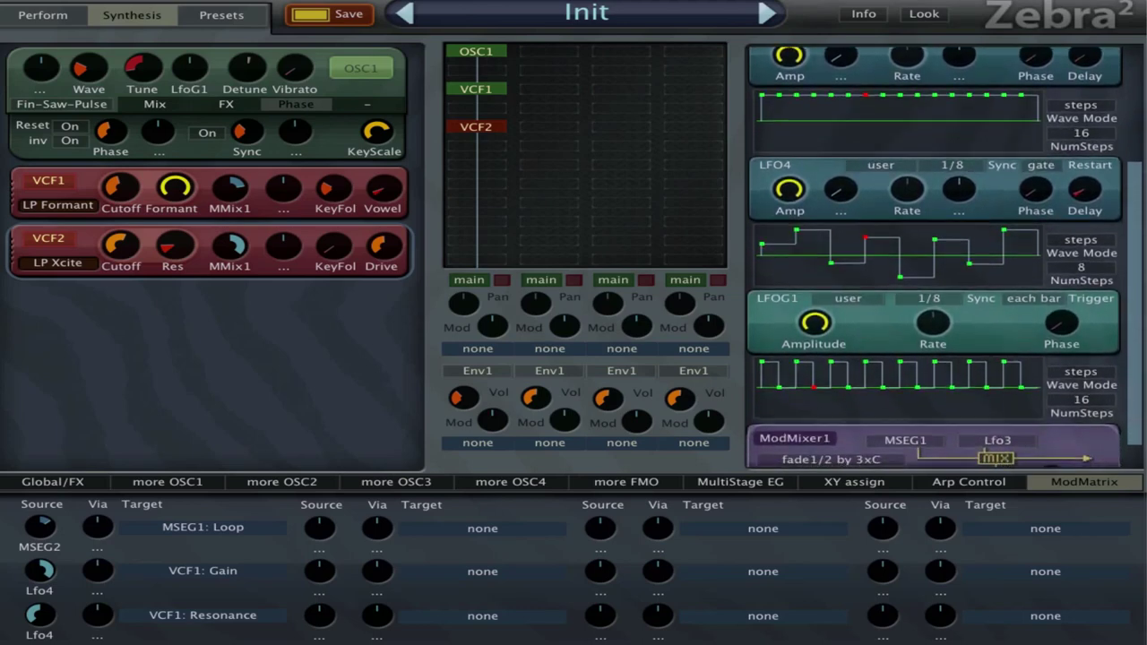
pyautogui.scroll(-1, 935, 257)
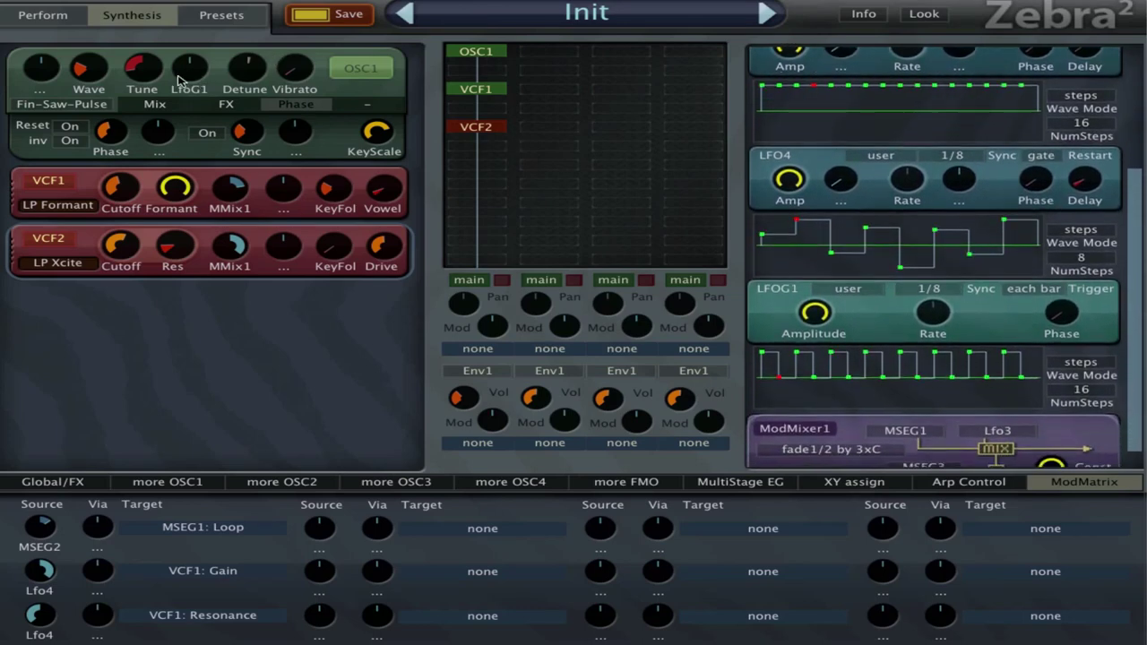
pyautogui.moveTo(199, 69); pyautogui.dragTo(208, 60)
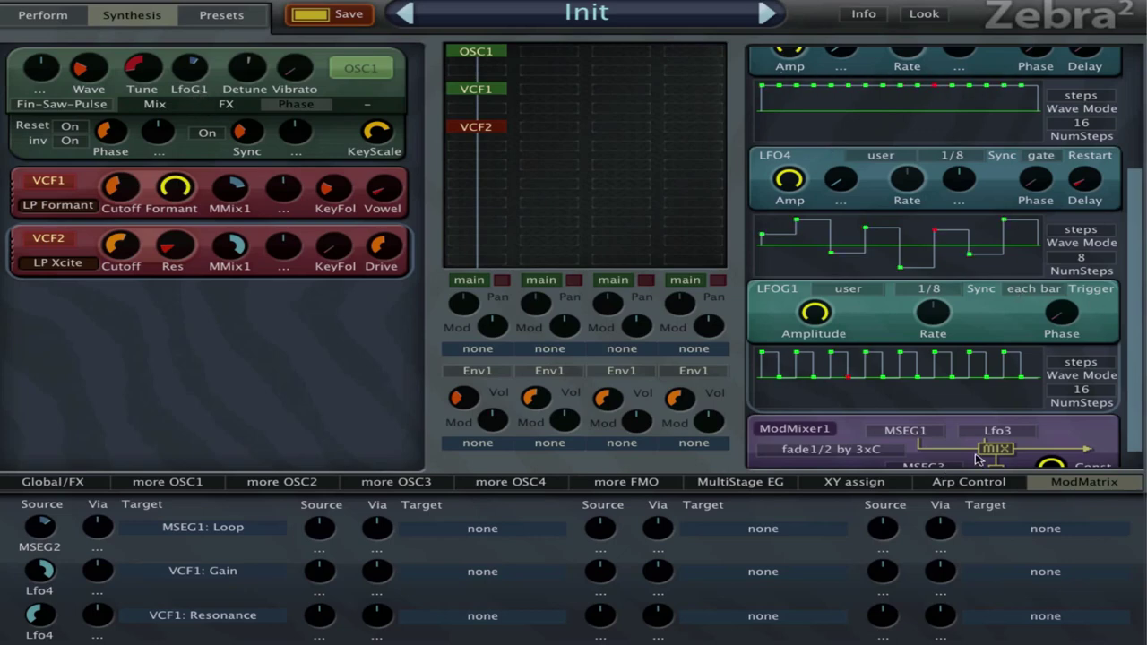
pyautogui.scroll(-1, 1138, 348)
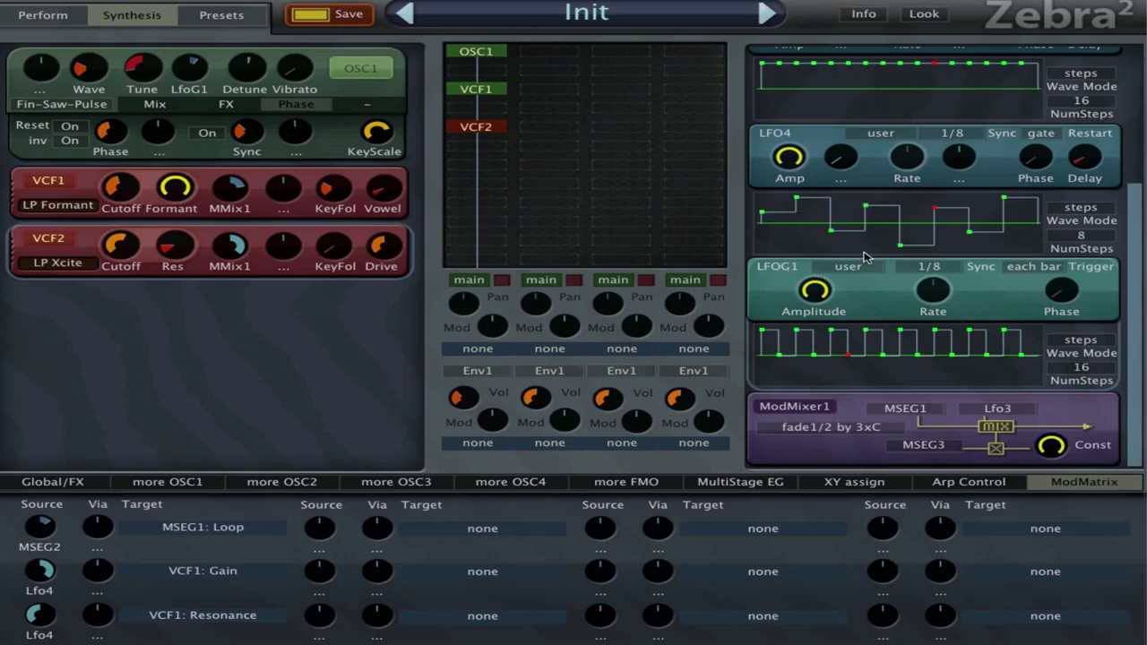
pyautogui.click(1040, 267)
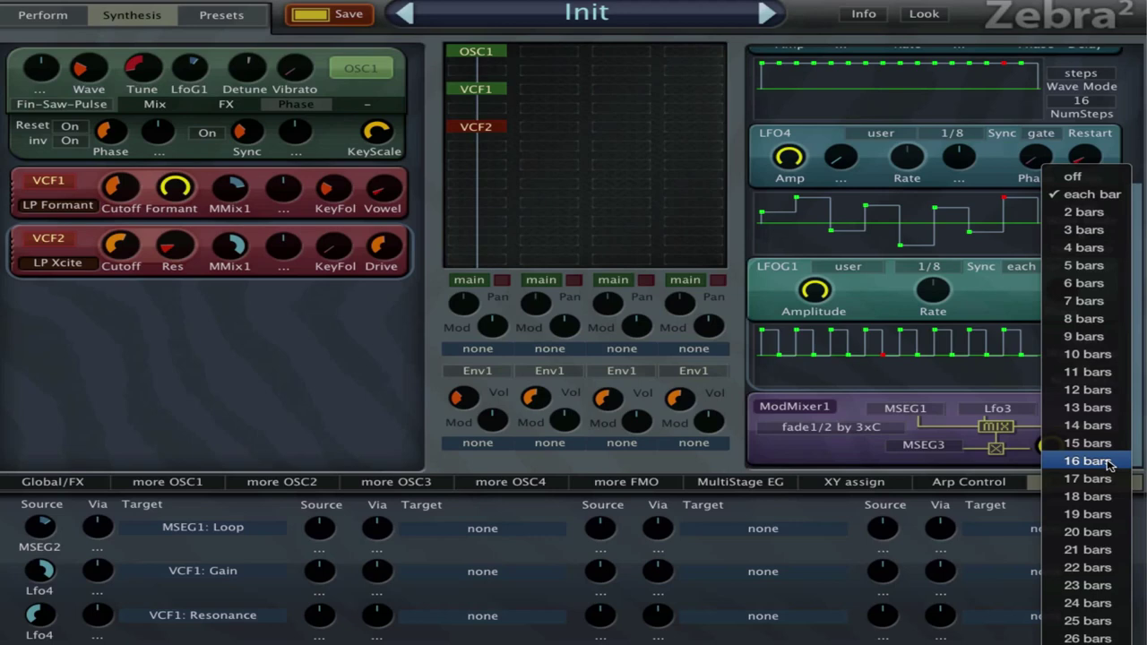
pyautogui.click(858, 394)
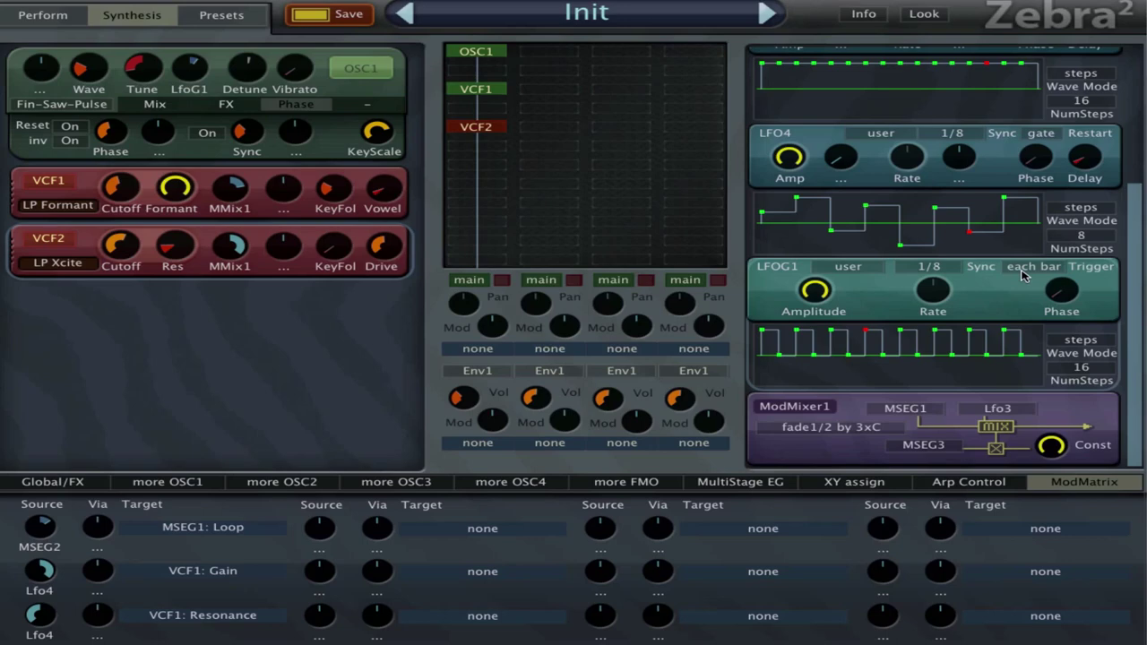
pyautogui.doubleClick(189, 69)
# Step: Turn OSC1 hard sync on, raise its tune to -24 and set sync tuning to 1.60
pyautogui.moveTo(246, 141)
pyautogui.mouseDown()
pyautogui.moveTo(251, 176)
pyautogui.moveTo(231, 132)
pyautogui.mouseUp()
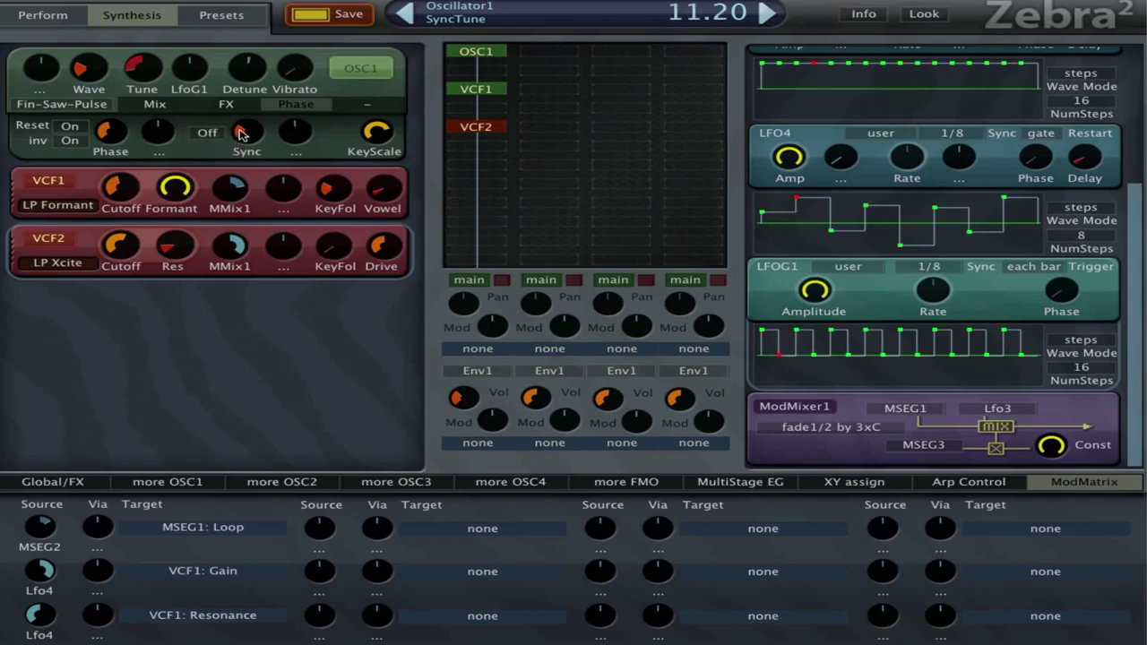
pyautogui.scroll(4, 242, 133)
pyautogui.click(213, 137)
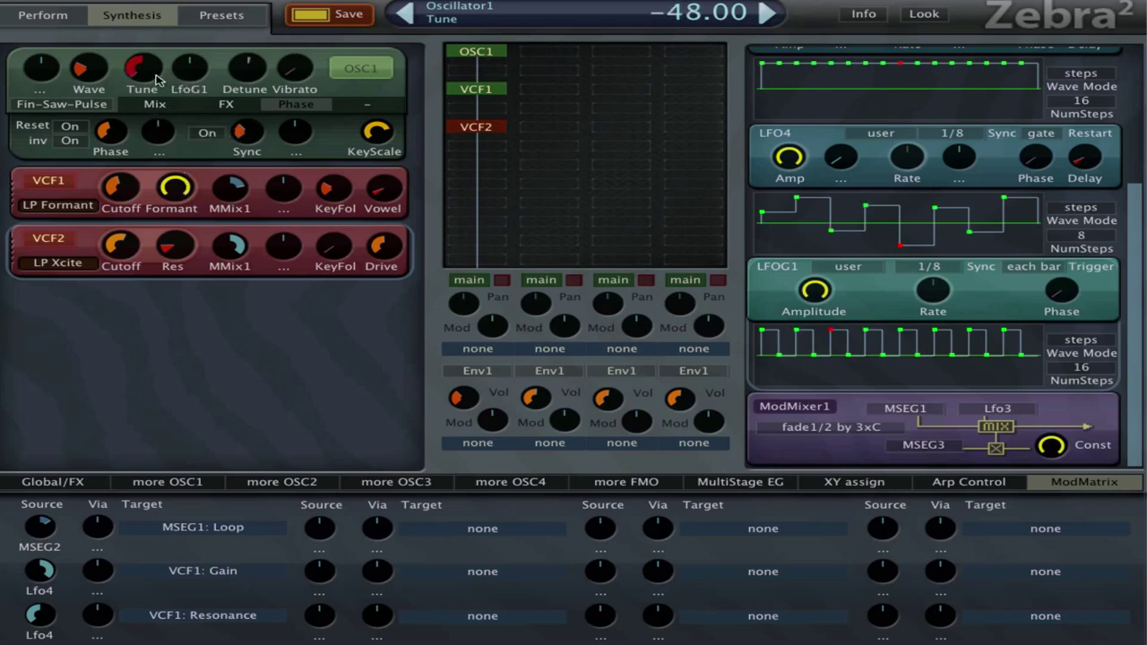
pyautogui.moveTo(154, 77); pyautogui.dragTo(139, 25)
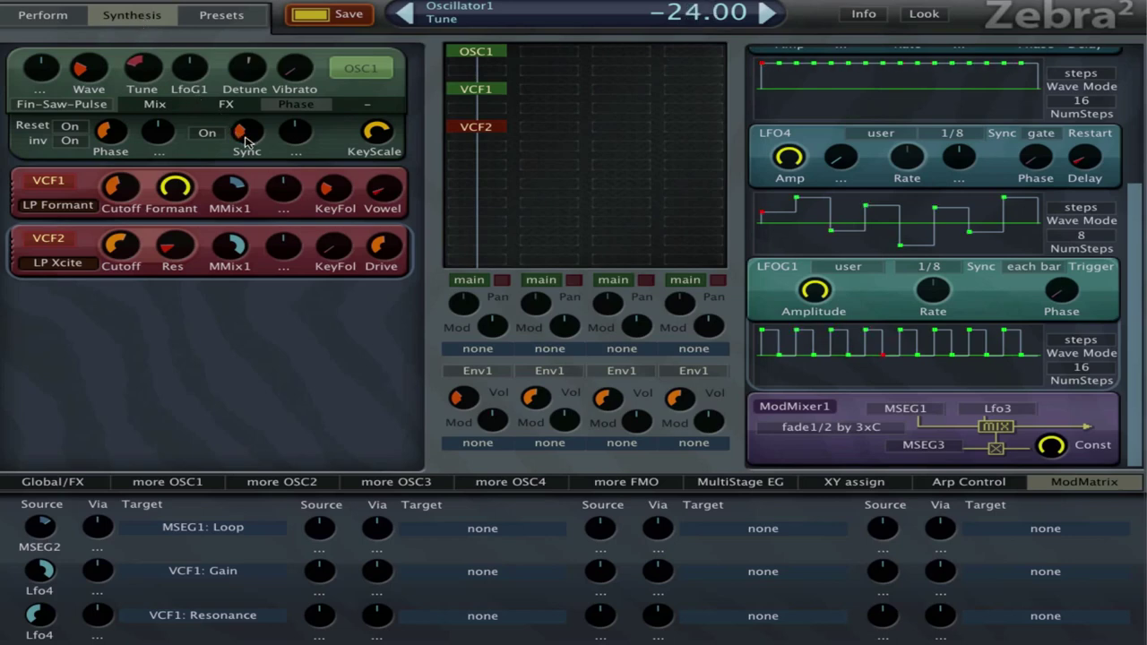
pyautogui.moveTo(247, 139); pyautogui.dragTo(273, 201)
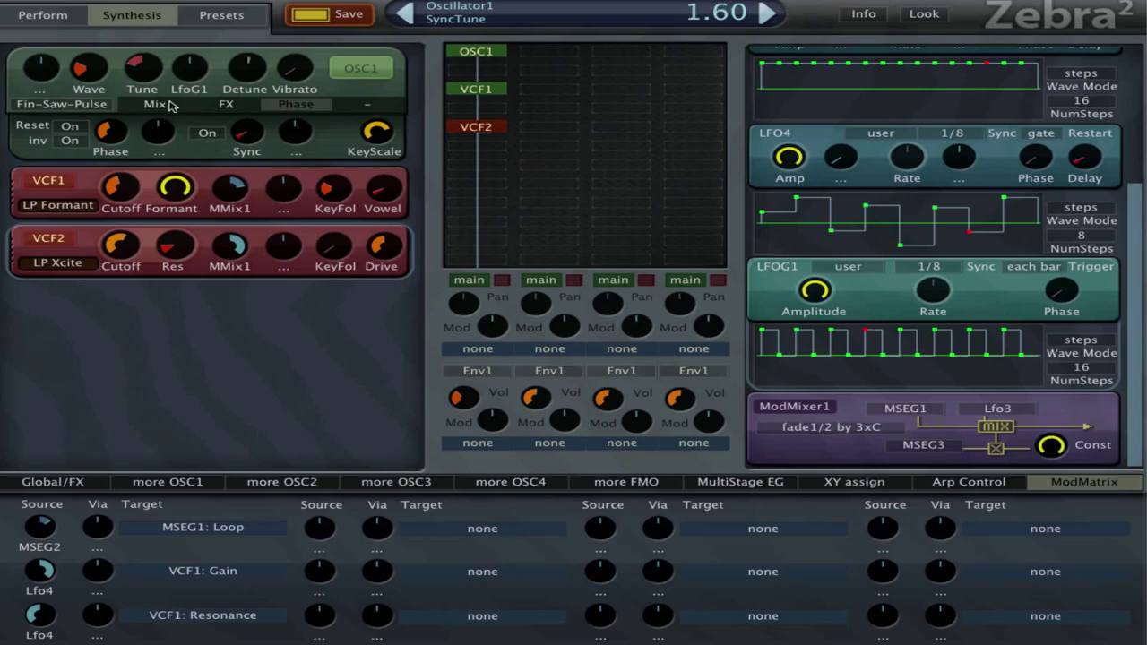
# Step: Zero the Xcite filter cutoff, raise its resonance to about 30, and push Envelope1 sustain to 100
pyautogui.click(170, 106)
pyautogui.moveTo(138, 238); pyautogui.dragTo(154, 266)
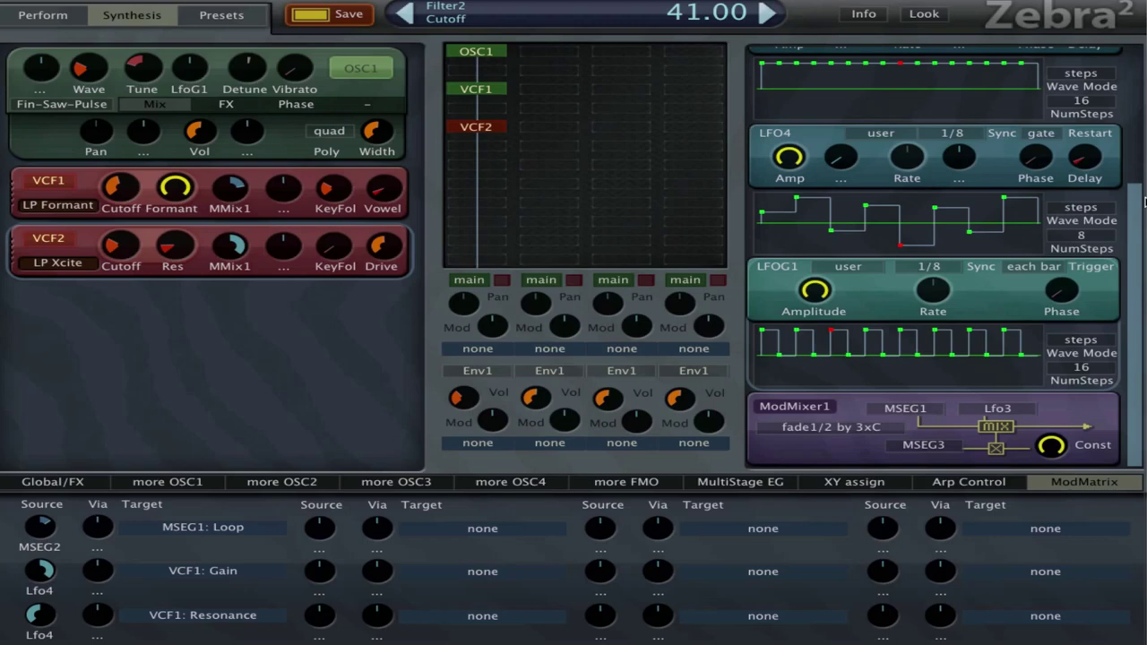
pyautogui.scroll(5, 1143, 202)
pyautogui.moveTo(907, 90); pyautogui.dragTo(903, 93)
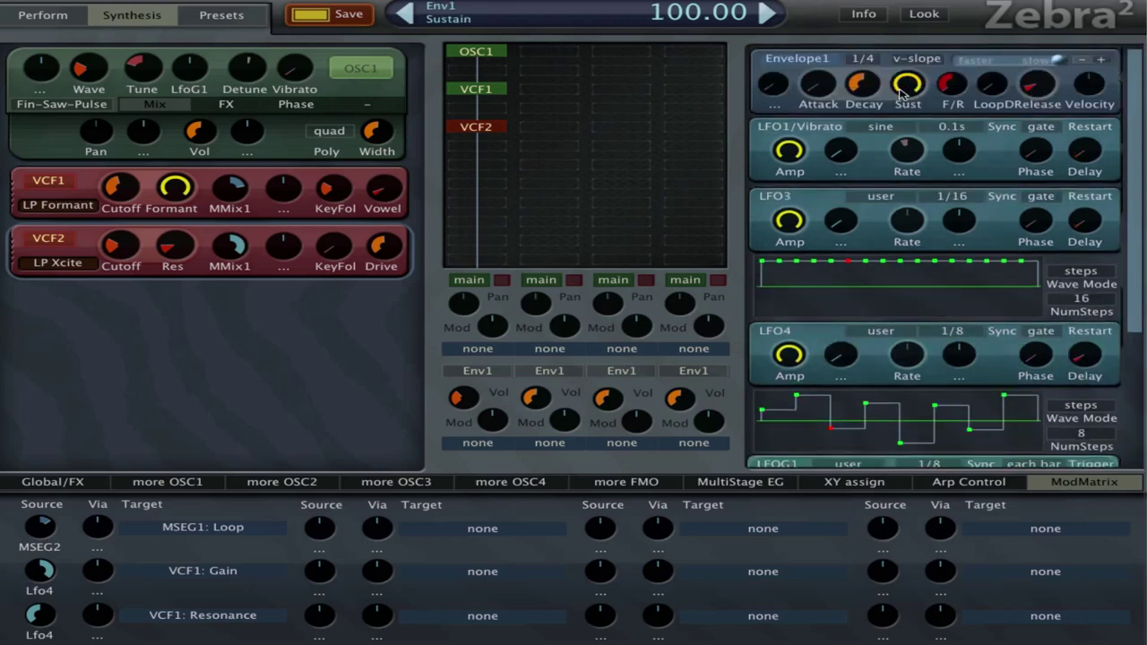
pyautogui.moveTo(129, 246); pyautogui.dragTo(154, 310)
pyautogui.moveTo(184, 253); pyautogui.dragTo(188, 220)
# Step: Lower the formant filter's cutoff and formant, then settle the Xcite cutoff at 36
pyautogui.moveTo(125, 190); pyautogui.dragTo(126, 228)
pyautogui.moveTo(174, 186); pyautogui.dragTo(188, 372)
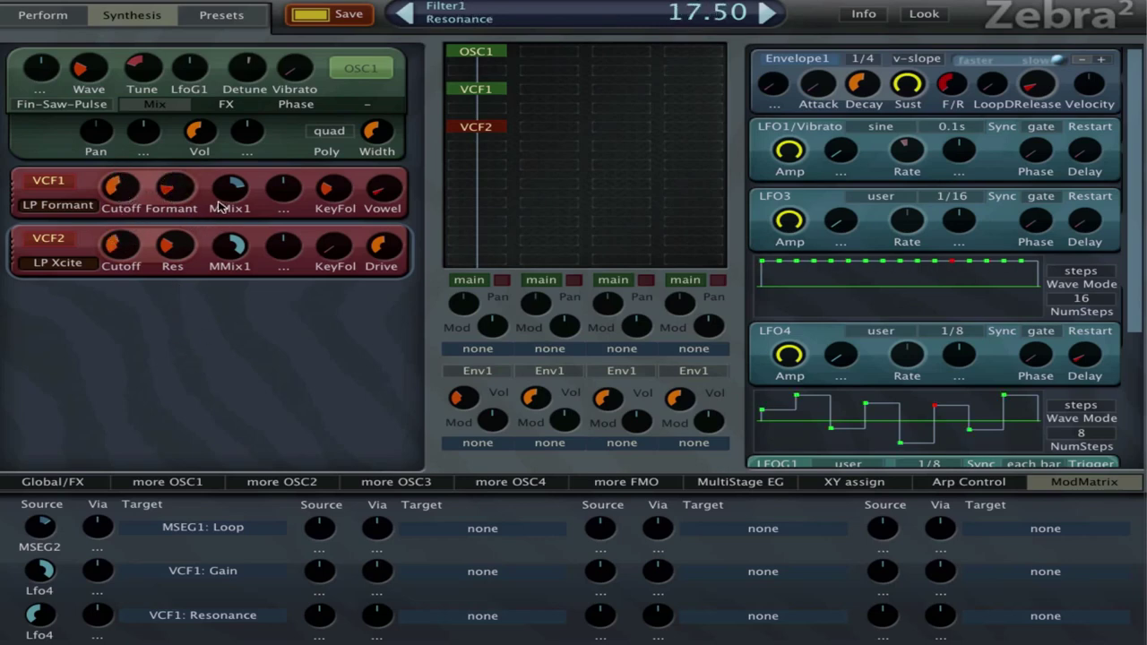
pyautogui.click(230, 188)
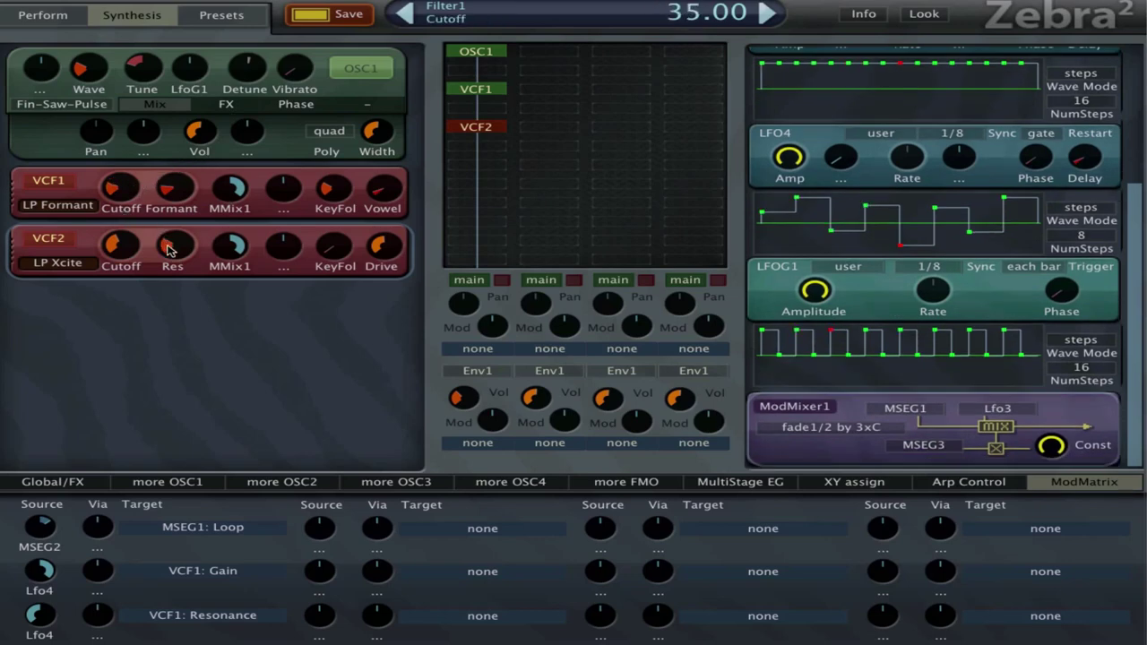
pyautogui.moveTo(121, 245); pyautogui.dragTo(151, 94)
pyautogui.moveTo(136, 244); pyautogui.dragTo(168, 303)
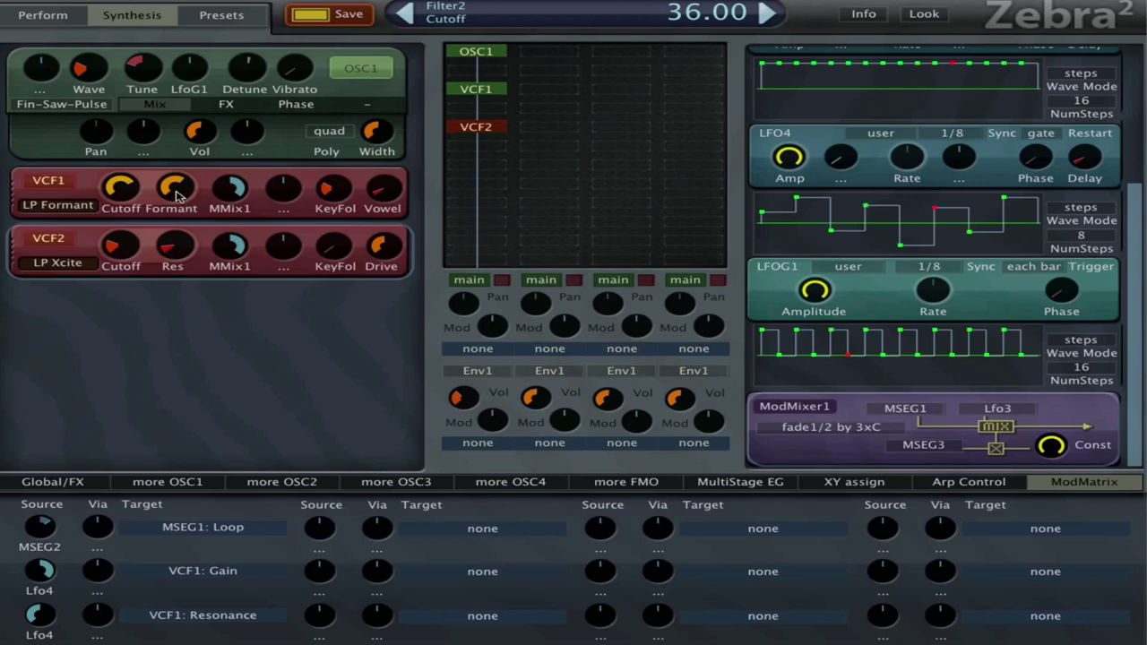
# Step: Set the formant filter's formant to 55.5 and its vowel to 79
pyautogui.moveTo(183, 201); pyautogui.dragTo(184, 209)
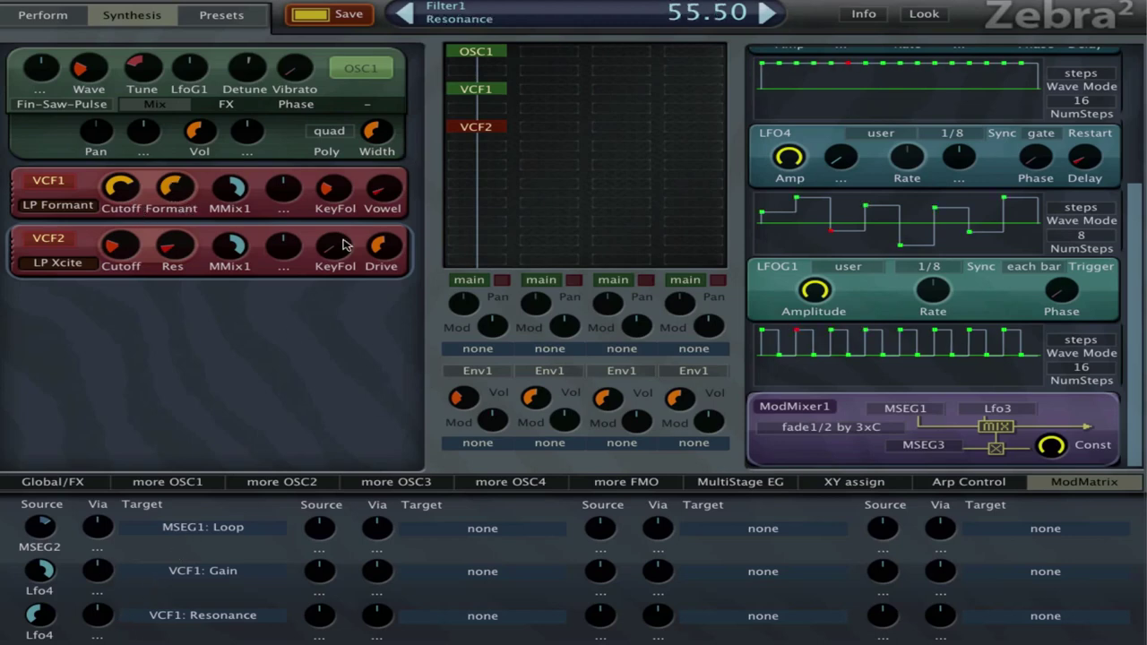
pyautogui.moveTo(389, 196); pyautogui.dragTo(460, 7)
pyautogui.moveTo(400, 186)
pyautogui.mouseDown()
pyautogui.moveTo(387, 190)
pyautogui.moveTo(389, 206)
pyautogui.mouseUp()
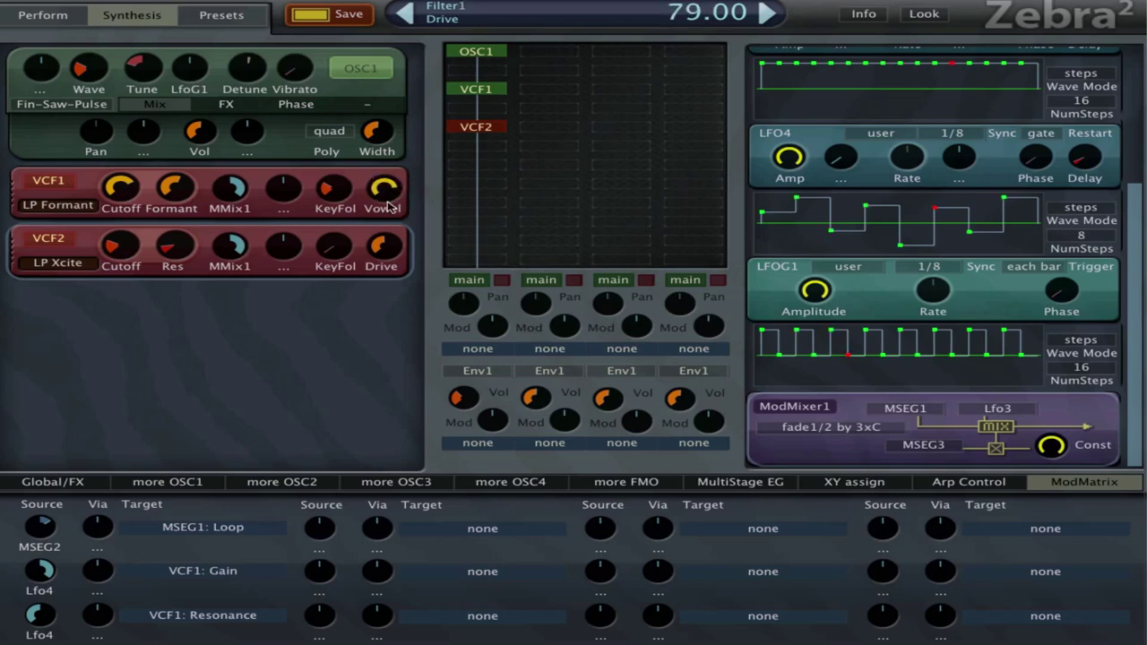
# Step: Make MMix1 the ModMatrix row 2 source for VCF1 Gain and raise its amount
pyautogui.click(40, 574)
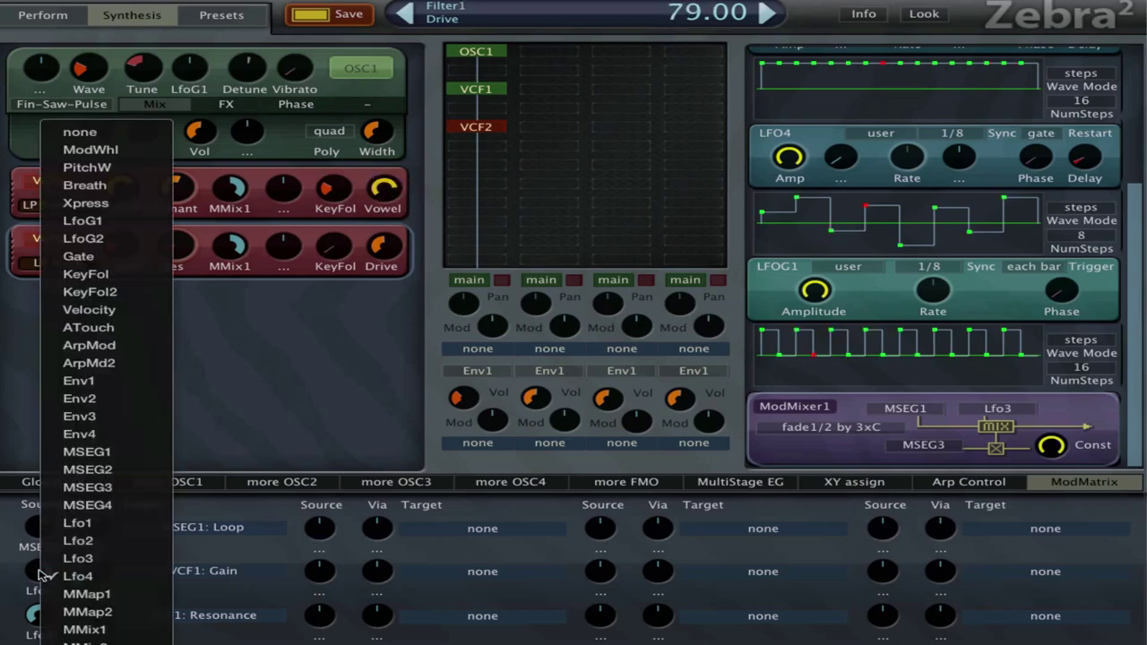
pyautogui.click(156, 633)
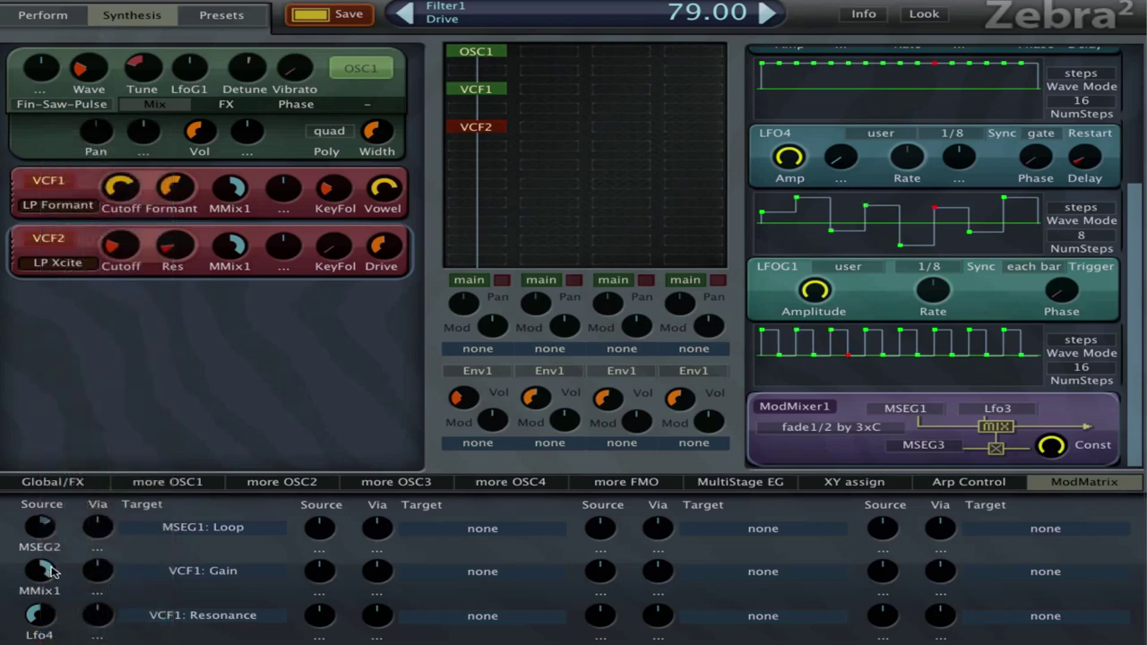
pyautogui.moveTo(45, 574); pyautogui.dragTo(57, 577)
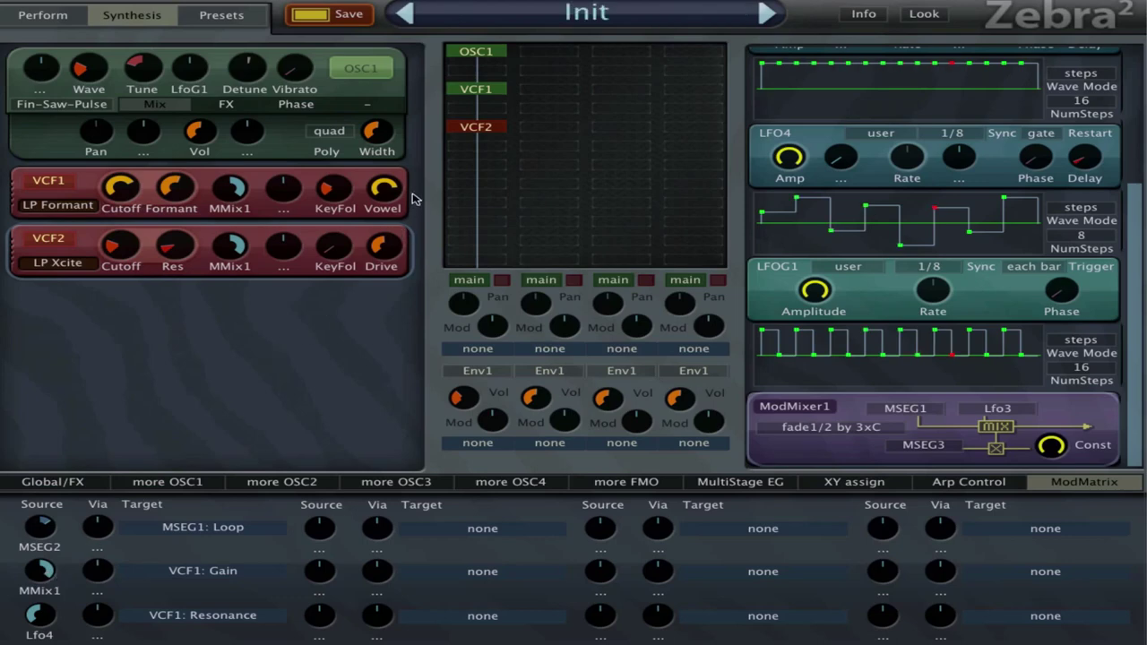
# Step: Set the formant filter's key follow to 0, vowel to 72.5 and cutoff to 17
pyautogui.scroll(10, 329, 194)
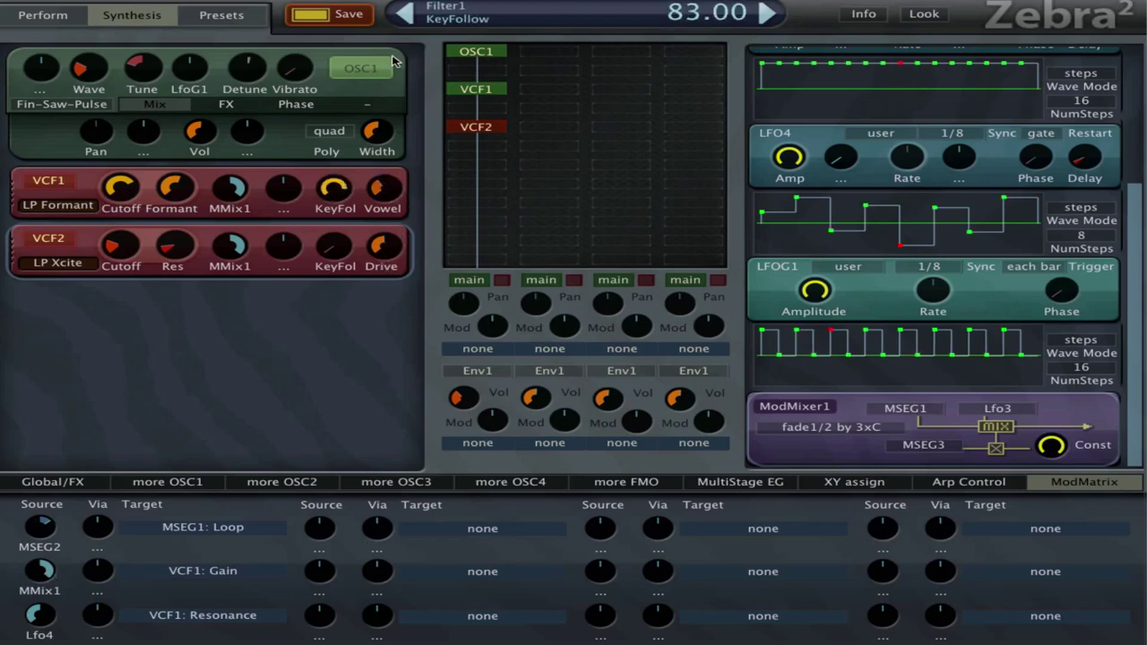
pyautogui.moveTo(332, 189); pyautogui.dragTo(305, 389)
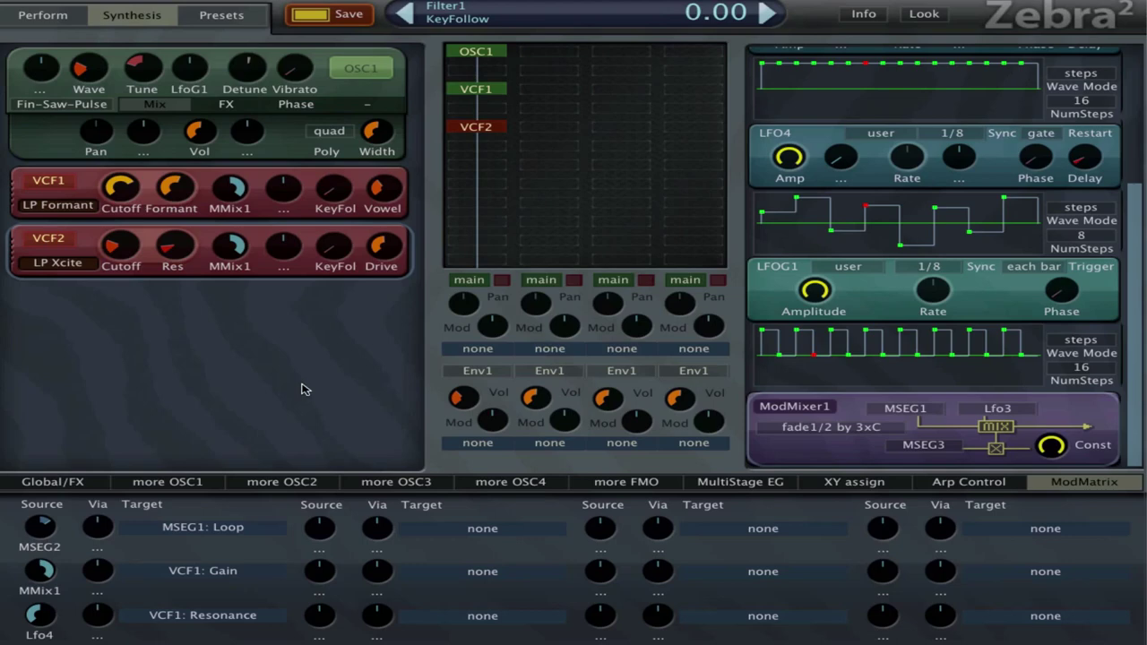
pyautogui.moveTo(121, 190); pyautogui.dragTo(230, 244)
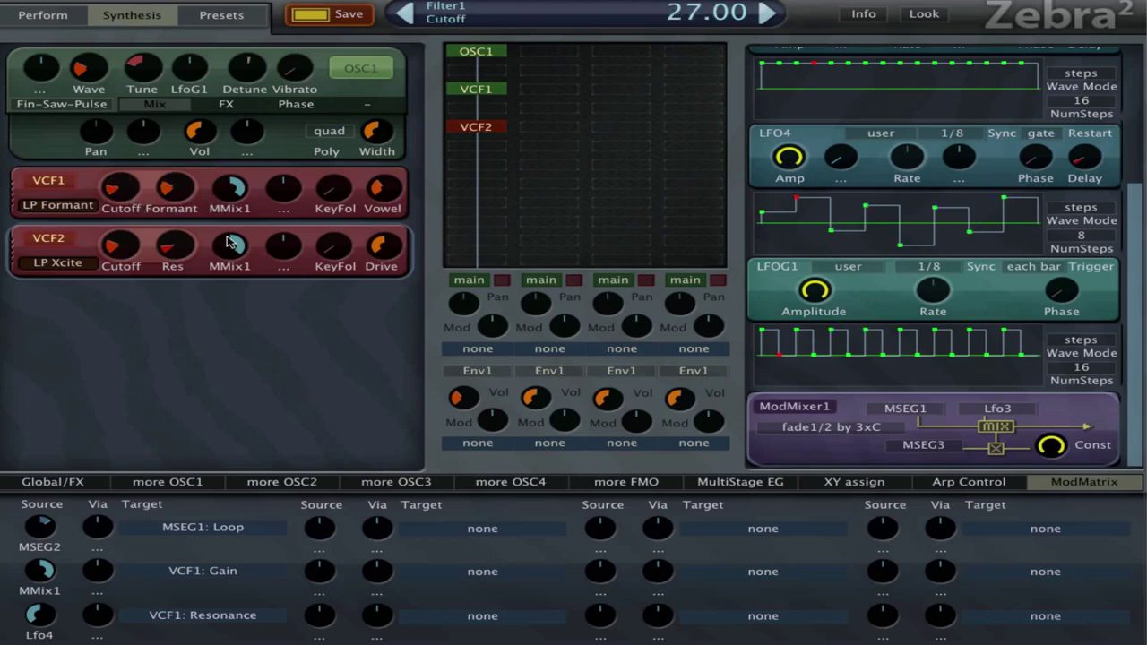
pyautogui.scroll(5, 116, 188)
pyautogui.moveTo(381, 188); pyautogui.dragTo(224, 163)
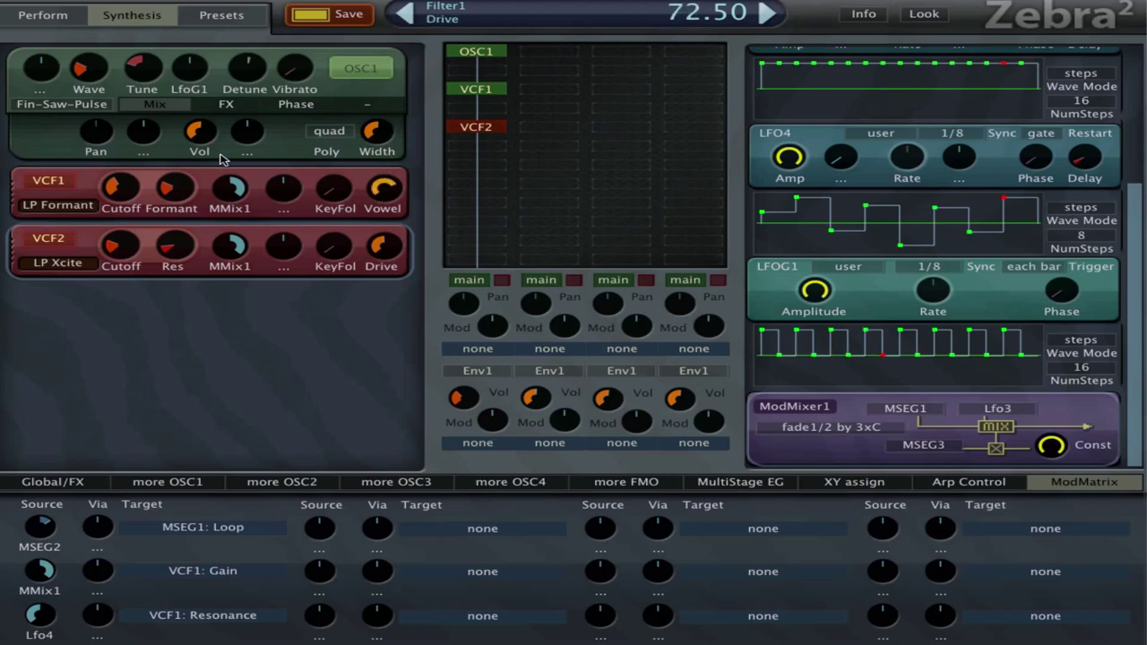
pyautogui.moveTo(121, 192); pyautogui.dragTo(175, 211)
# Step: Bring the Xcite filter cutoff up from zero to 28
pyautogui.scroll(5, 174, 201)
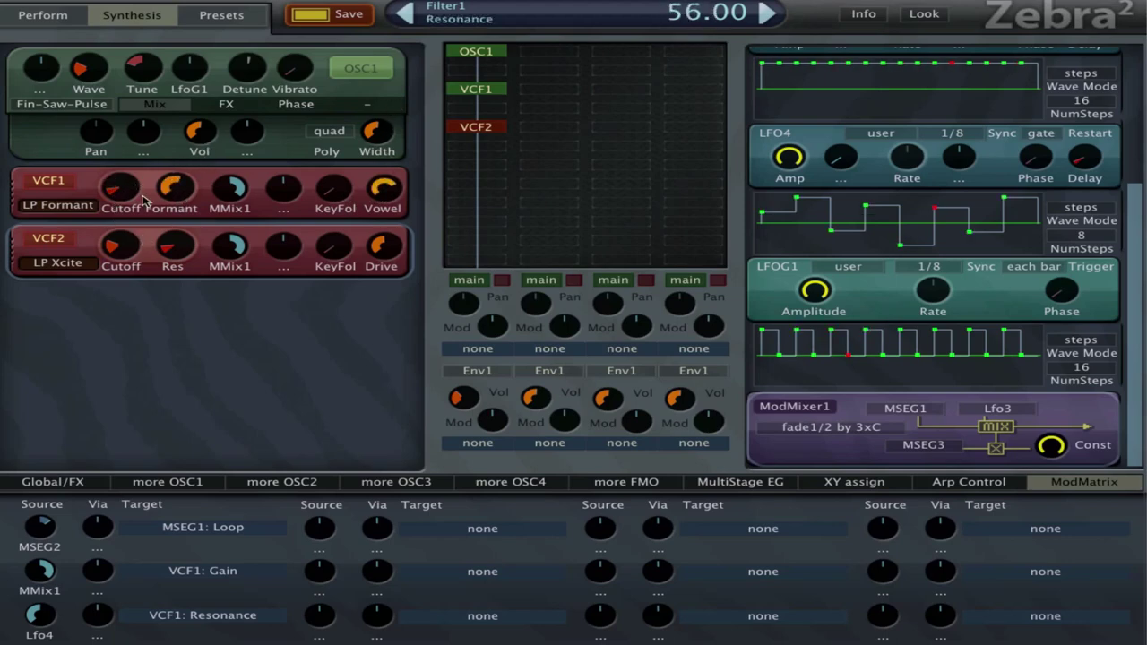
pyautogui.scroll(3, 126, 190)
pyautogui.moveTo(141, 250); pyautogui.dragTo(146, 298)
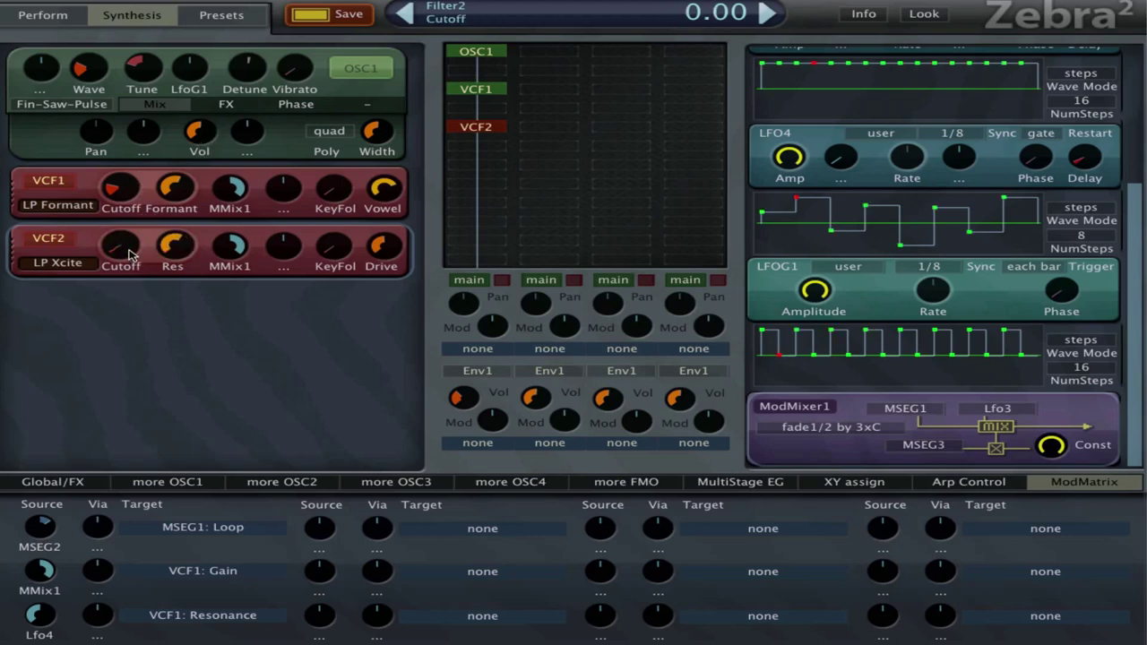
pyautogui.moveTo(130, 254); pyautogui.dragTo(164, 234)
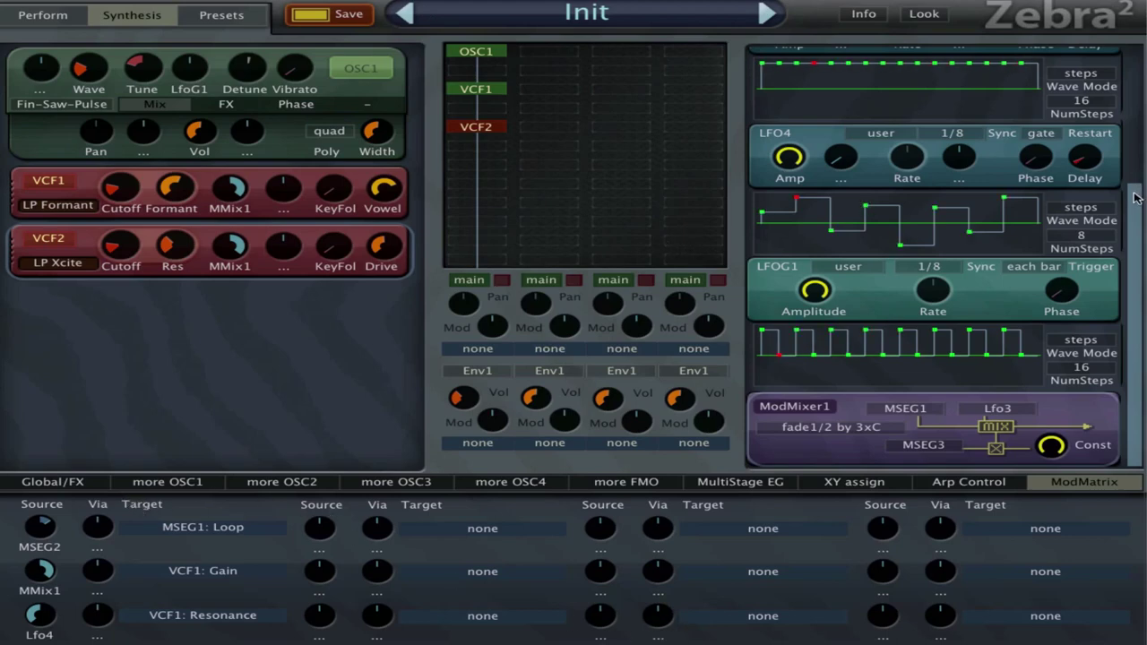
# Step: Open the MultiStage EG page and set MSEG1's Loop to 0.00, briefly checking MSEG2
pyautogui.moveTo(1137, 197); pyautogui.dragTo(1141, 38)
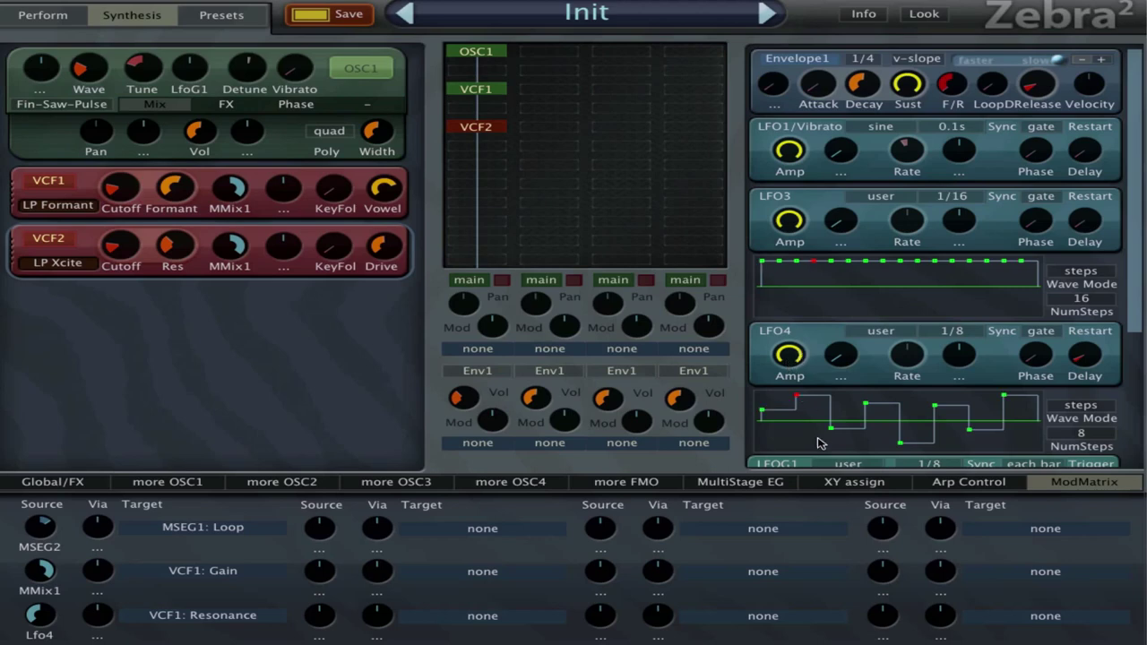
pyautogui.click(772, 490)
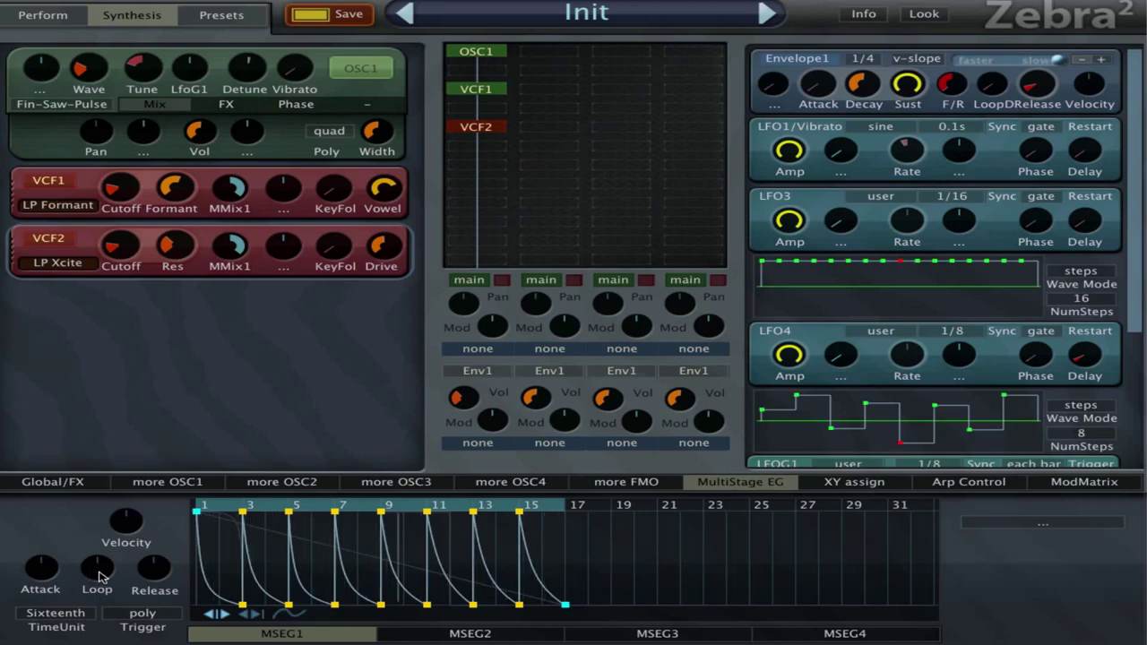
pyautogui.moveTo(101, 581)
pyautogui.moveTo(95, 583); pyautogui.dragTo(545, 625)
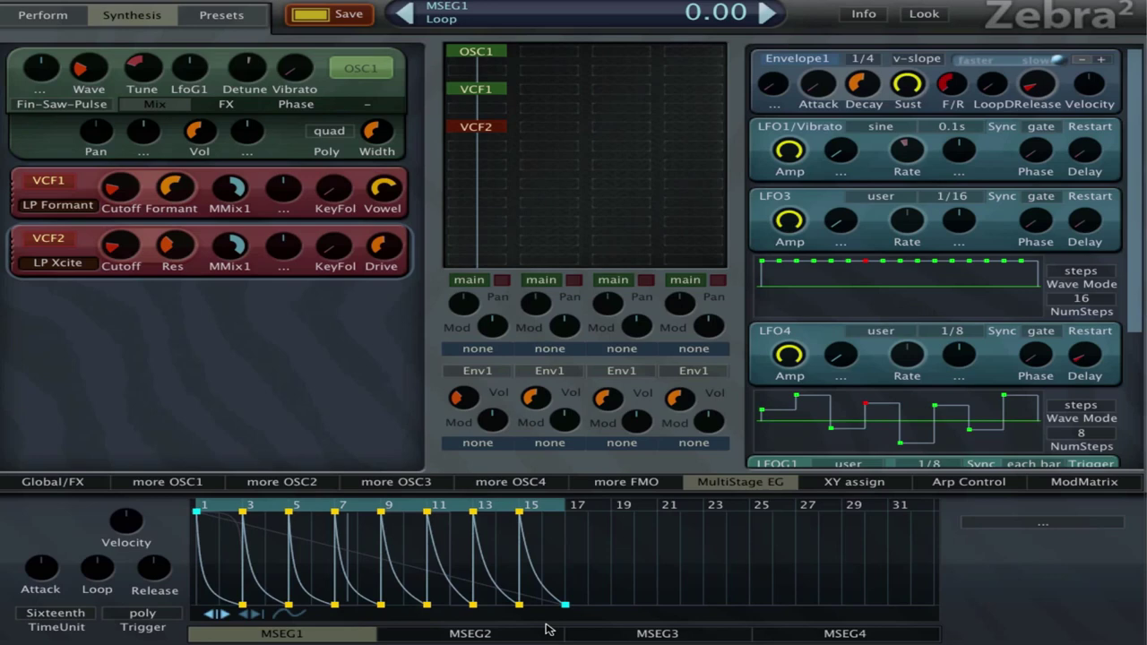
pyautogui.click(459, 635)
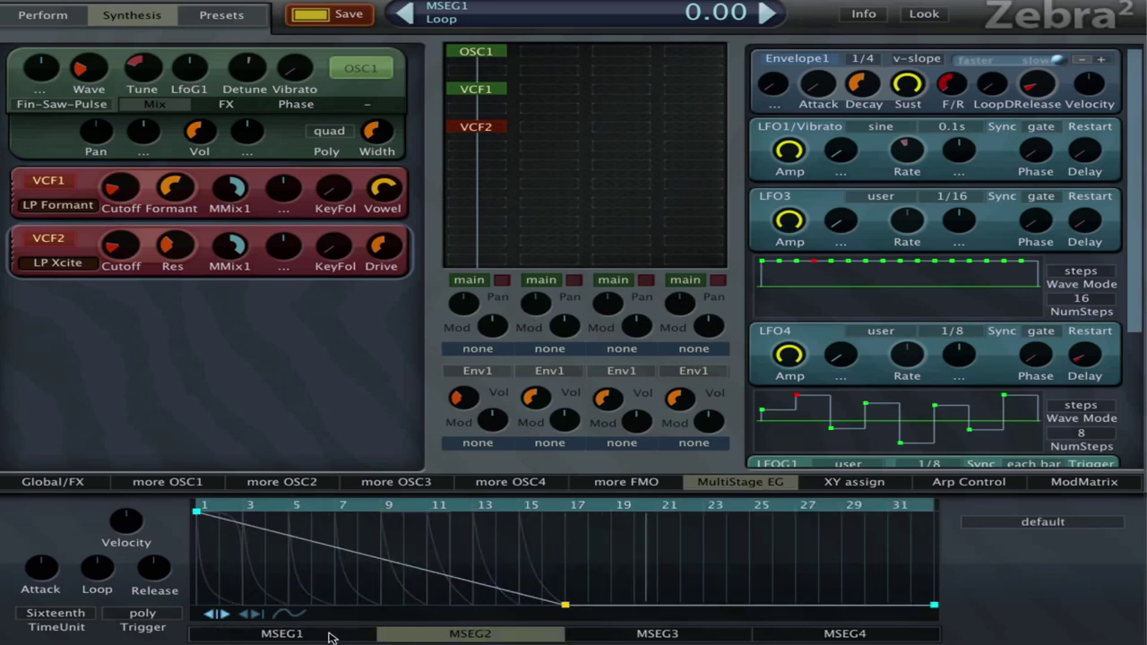
pyautogui.click(296, 634)
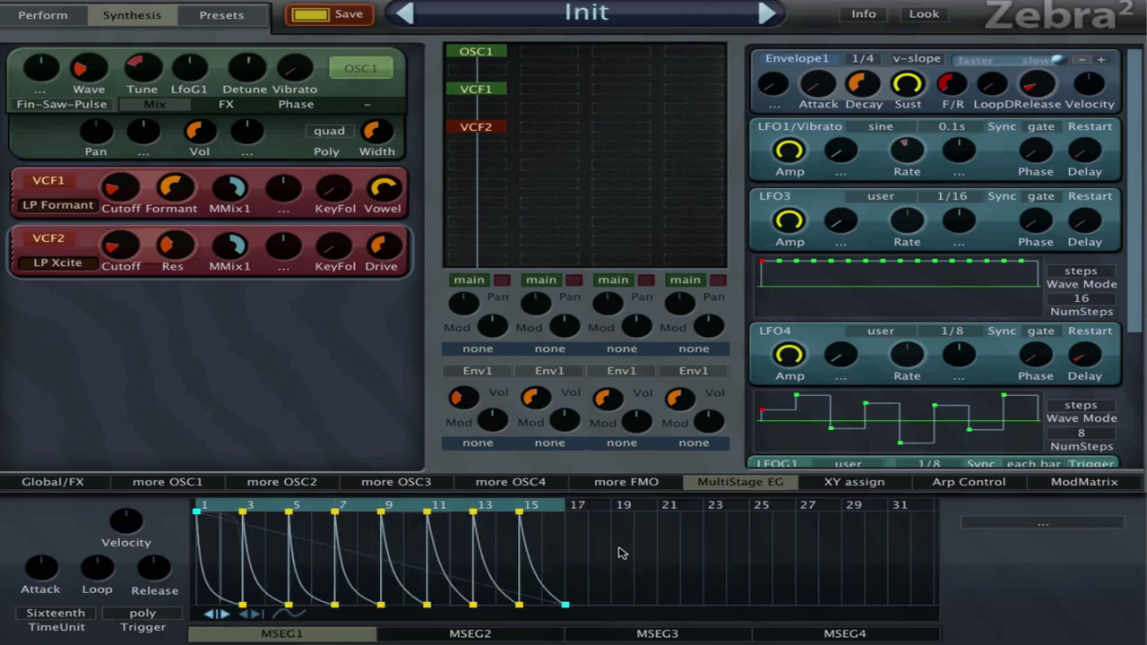